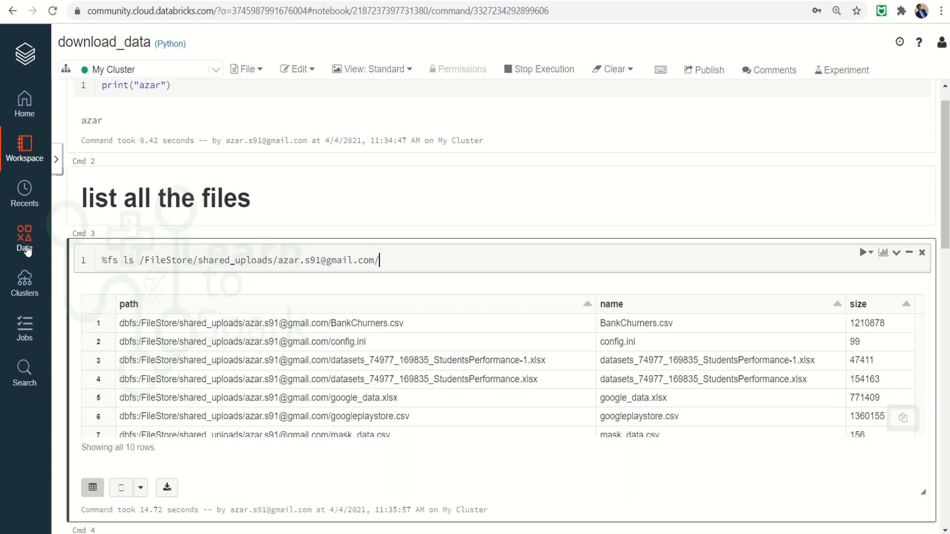
Browse DBFS to the user's folder under /FileStore/shared_uploads to view the uploaded files
left_click(26, 245)
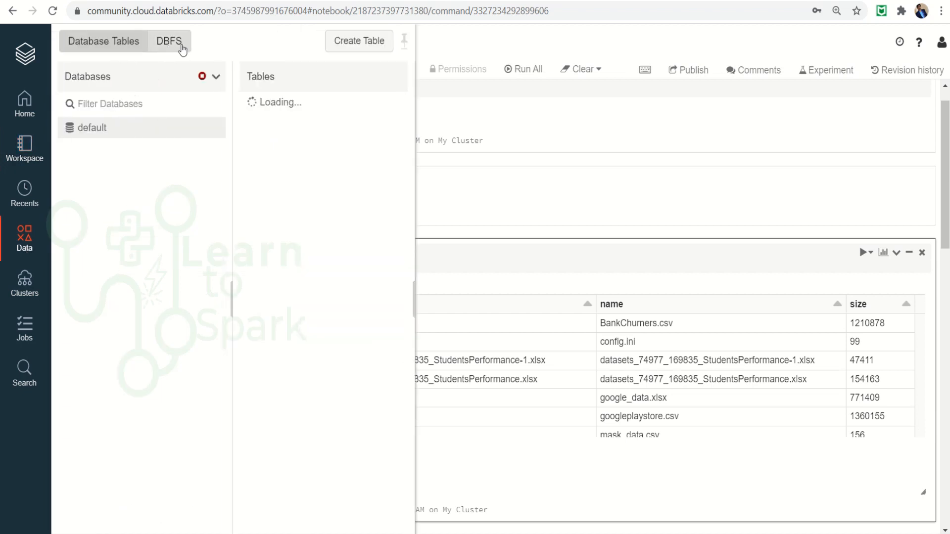
left_click(183, 46)
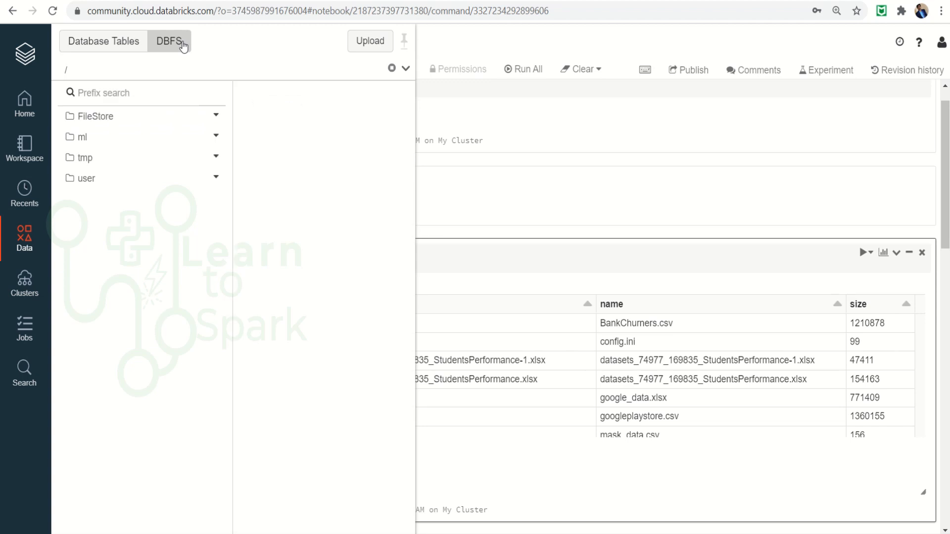
left_click(113, 125)
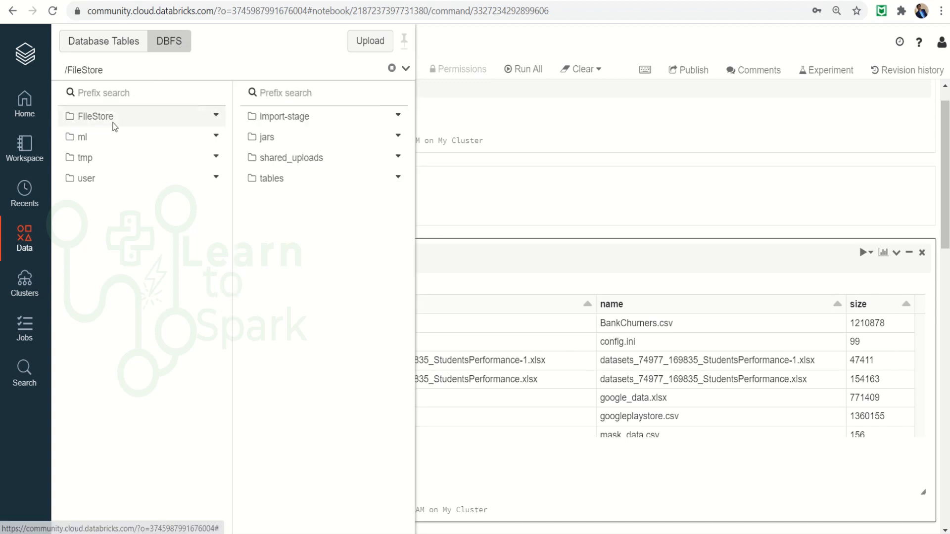
left_click(297, 165)
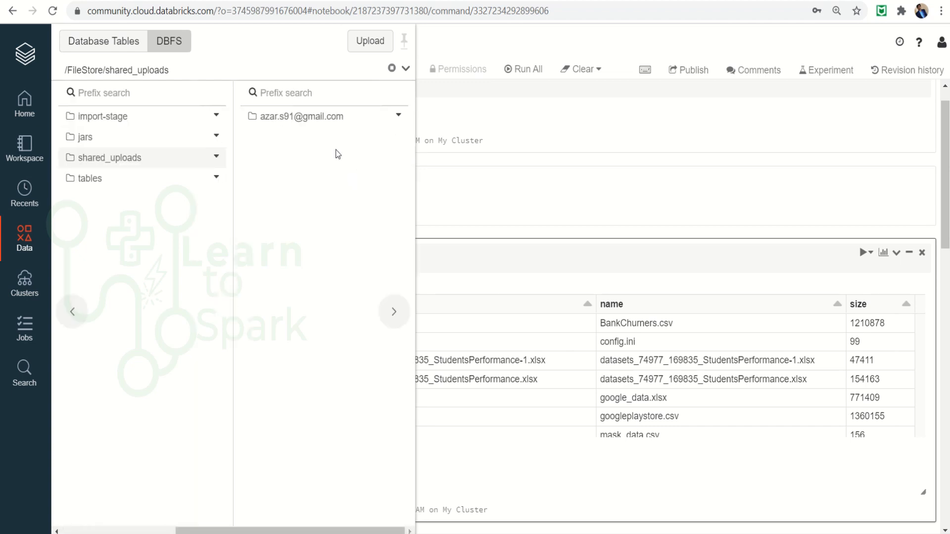
left_click(325, 119)
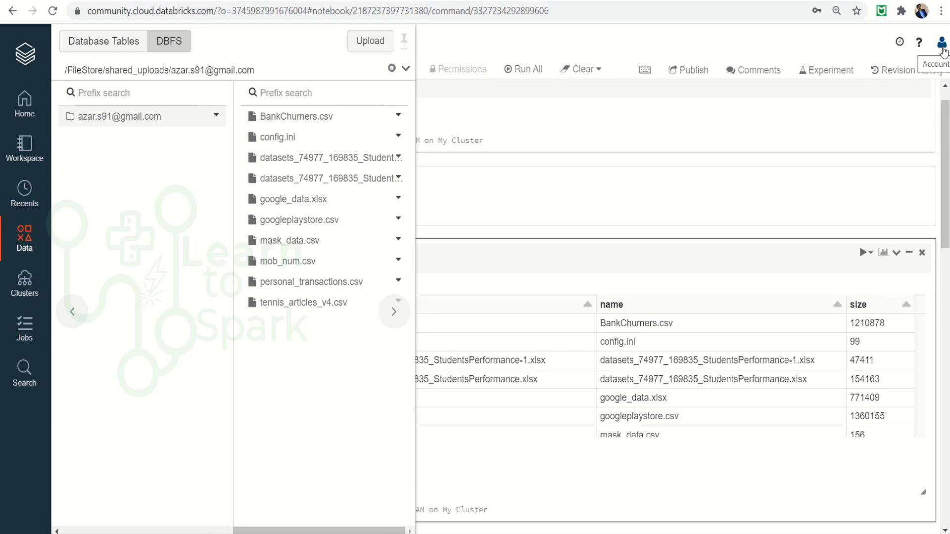
Open the Advanced settings of the Admin Console and review the options, including the DBFS File Browser and notebook result download settings
left_click(943, 50)
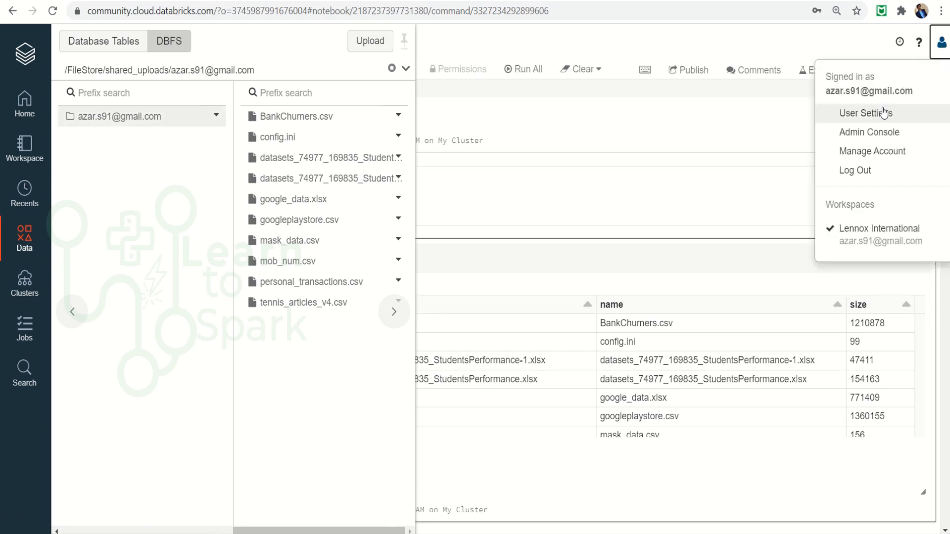
left_click(879, 133)
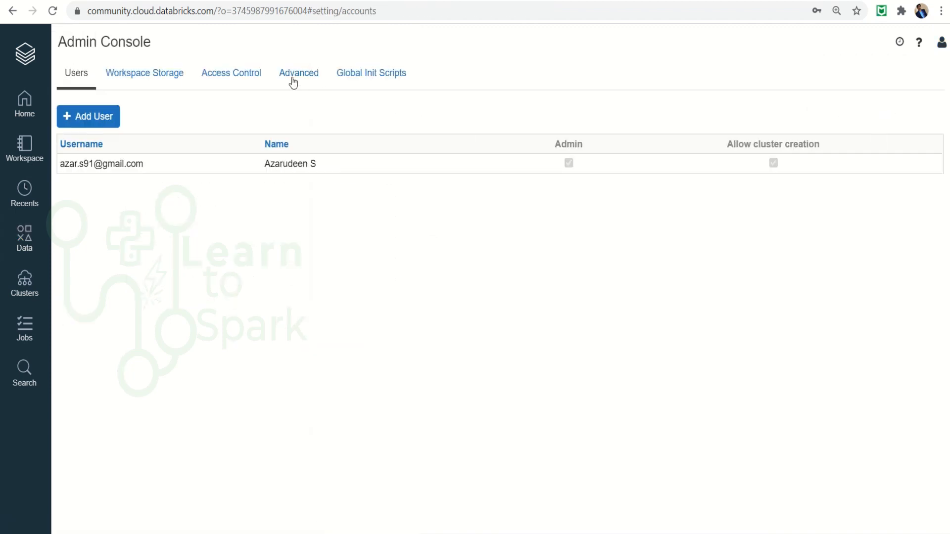
left_click(300, 74)
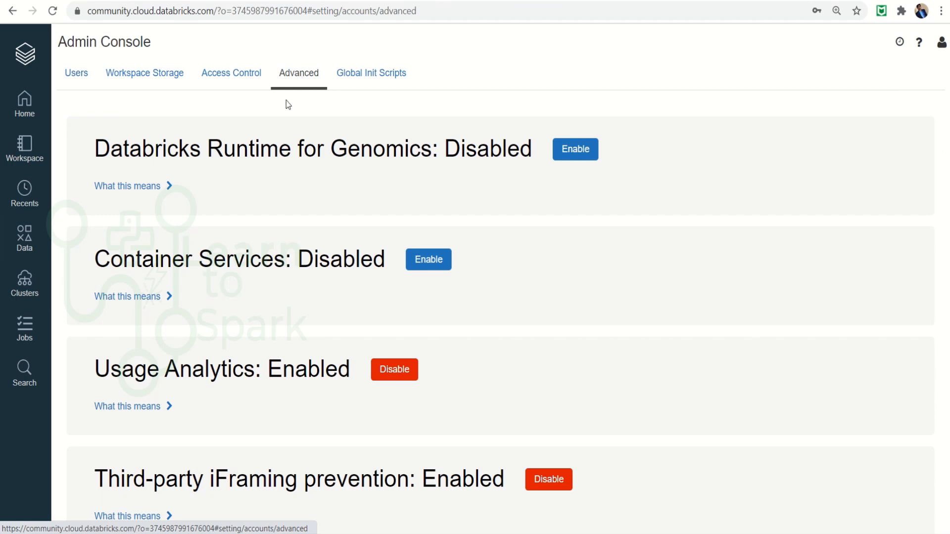
scroll(943, 114, "down", 5)
scroll(500, 297, "down", 8)
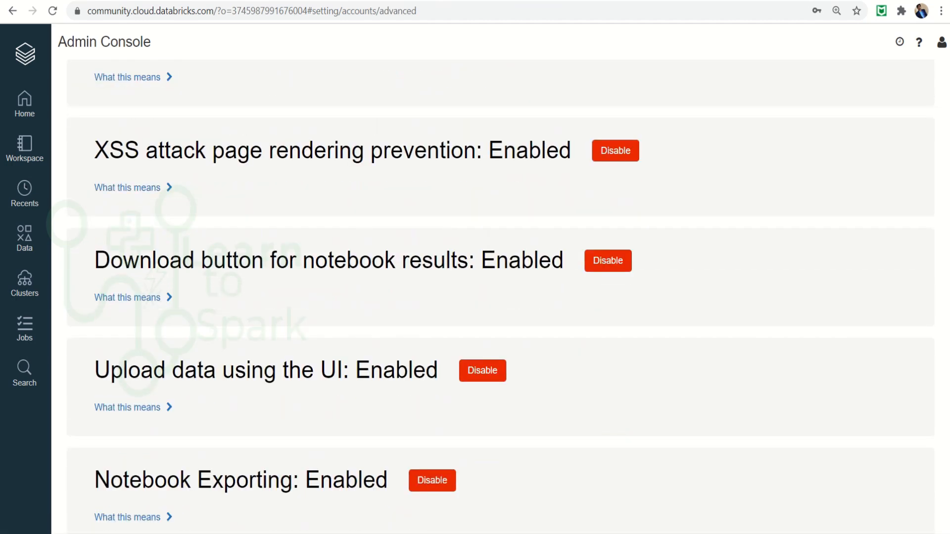
scroll(500, 297, "down", 8)
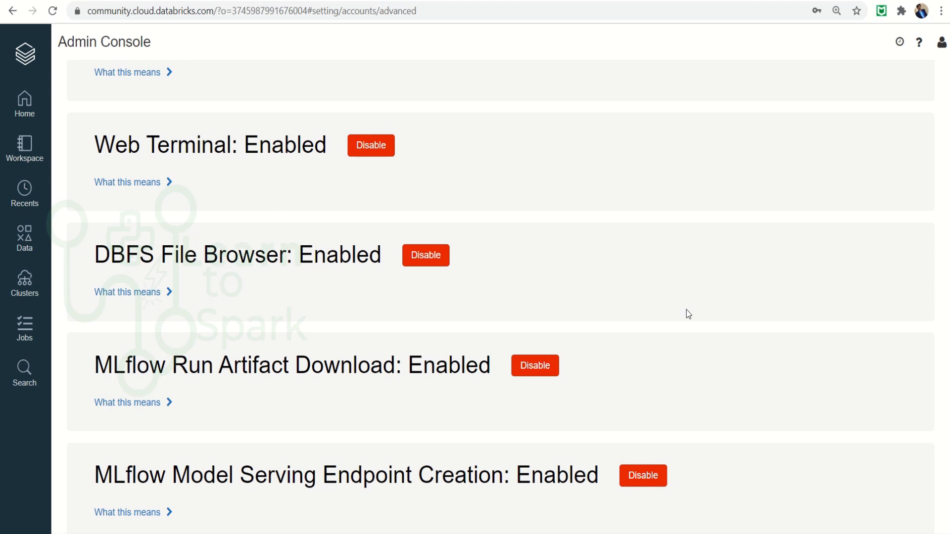
scroll(500, 288, "up", 15)
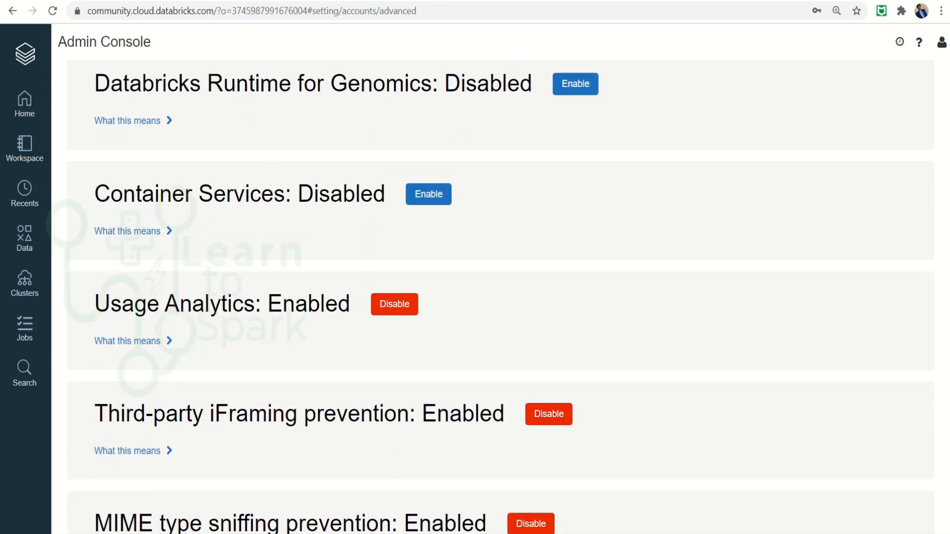
Return to the download_data notebook and run the cells that define input_path and read googleplaystore.csv into in_data
left_click(24, 146)
left_click(292, 228)
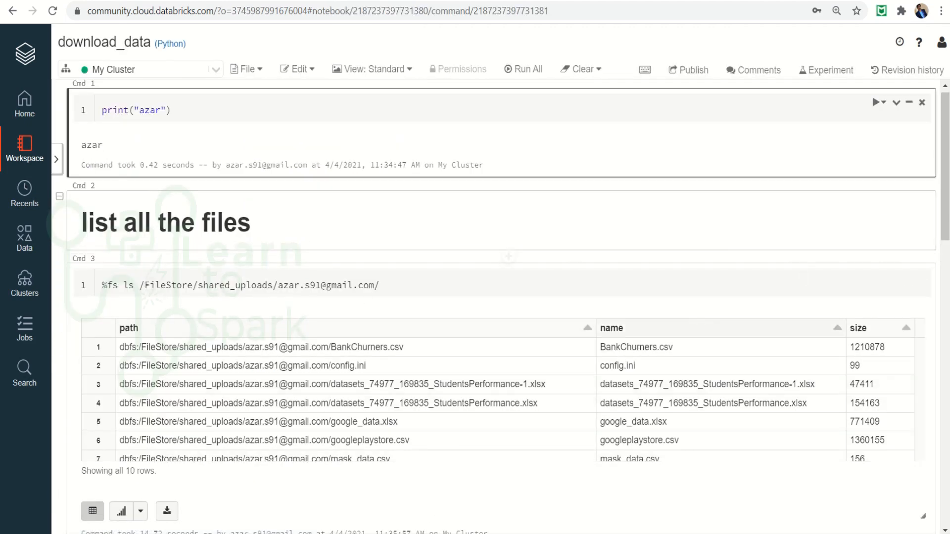
scroll(947, 205, "down", 3)
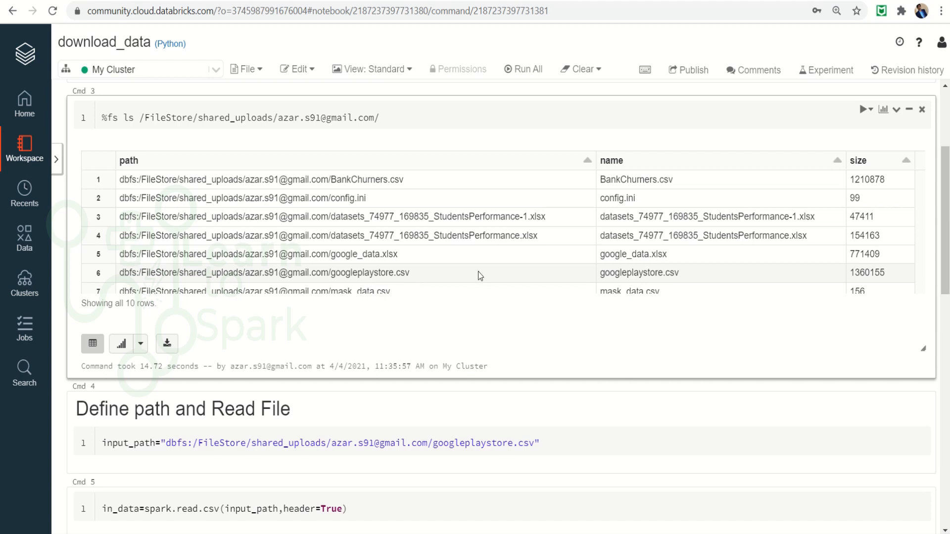
left_click_drag(945, 267, 945, 277)
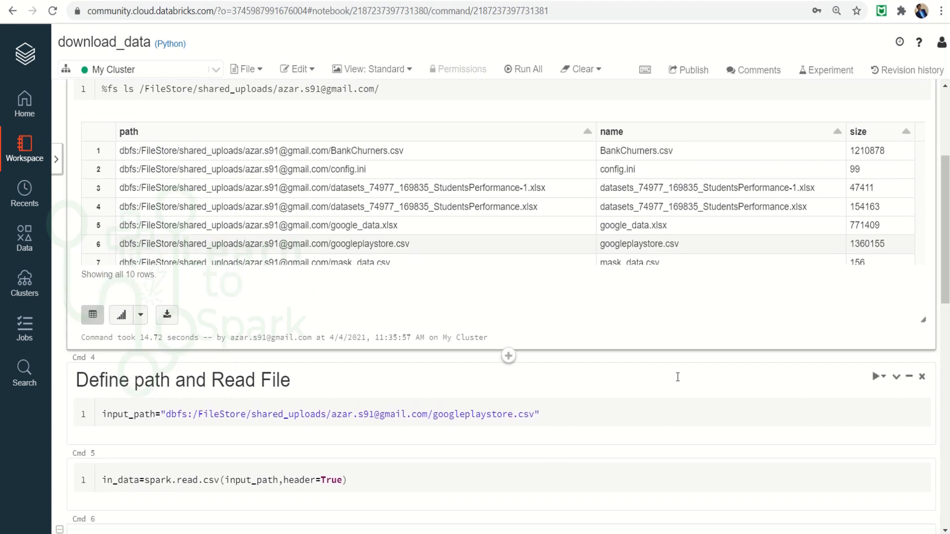
left_click(555, 406)
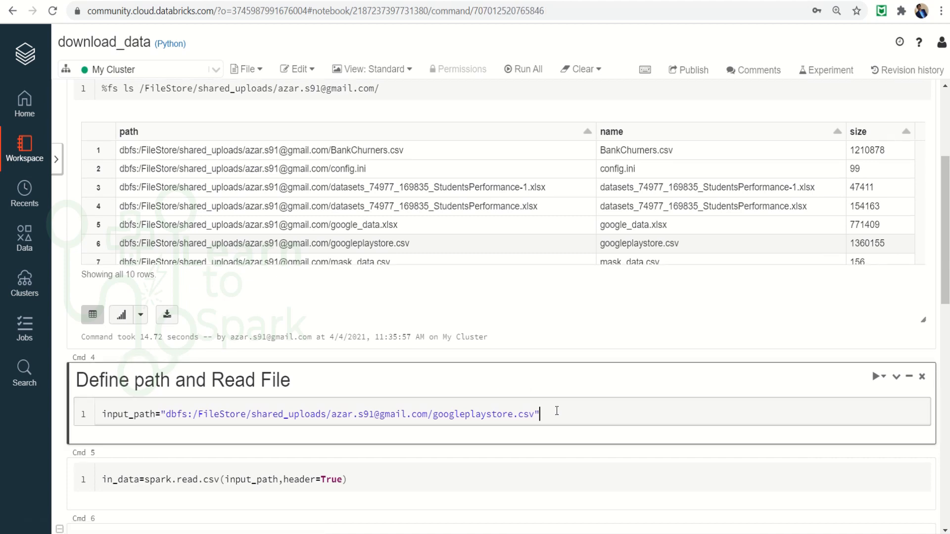
key("shift+Return")
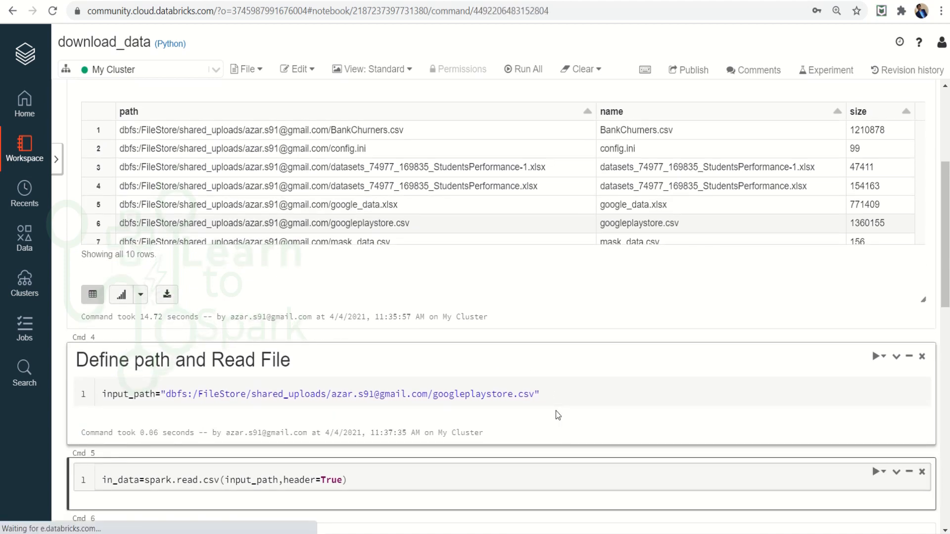
key("shift+Return")
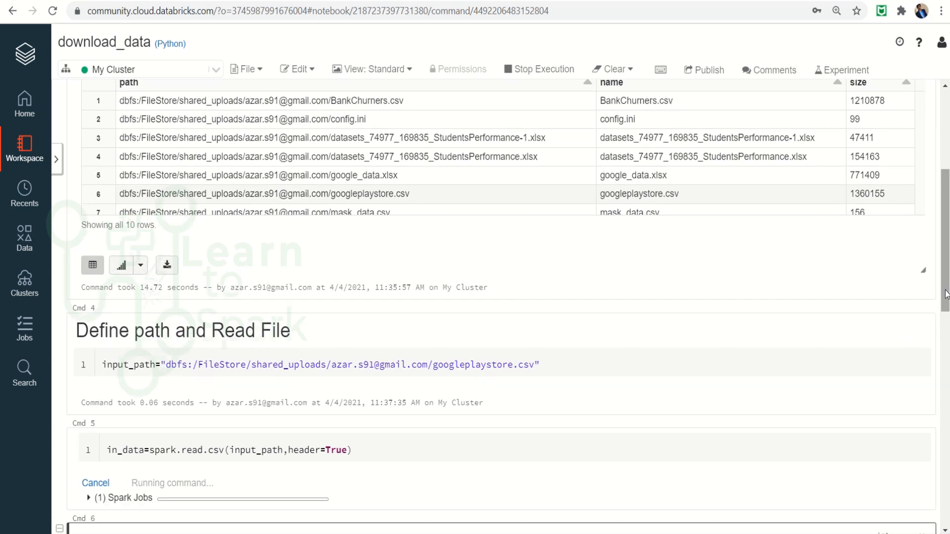
Run the display(in_data) cell under the Method 1 heading
left_click_drag(946, 294, 946, 340)
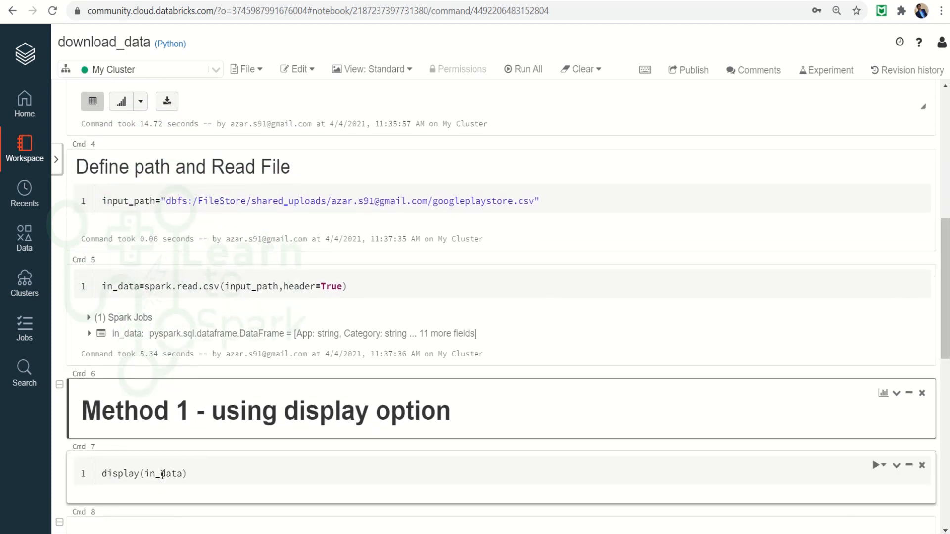
double_click(130, 476)
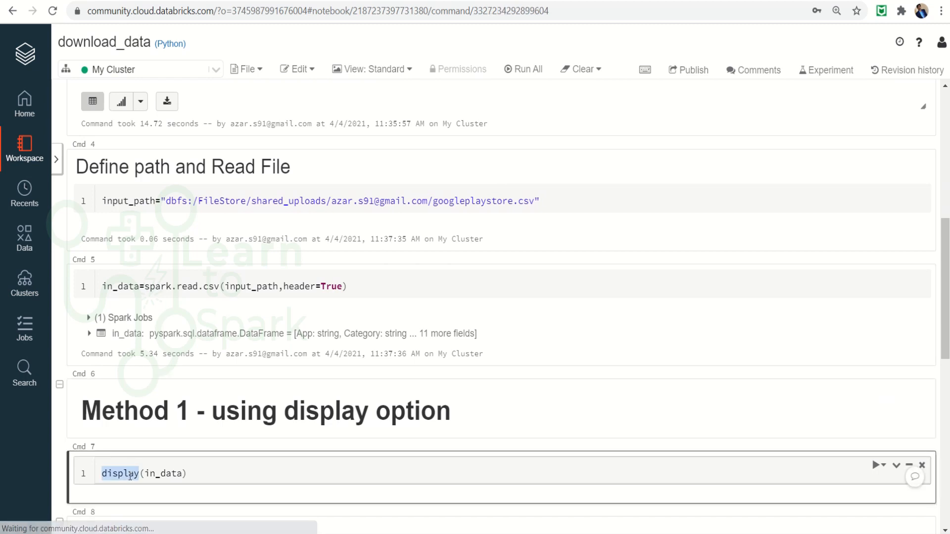
left_click(201, 475)
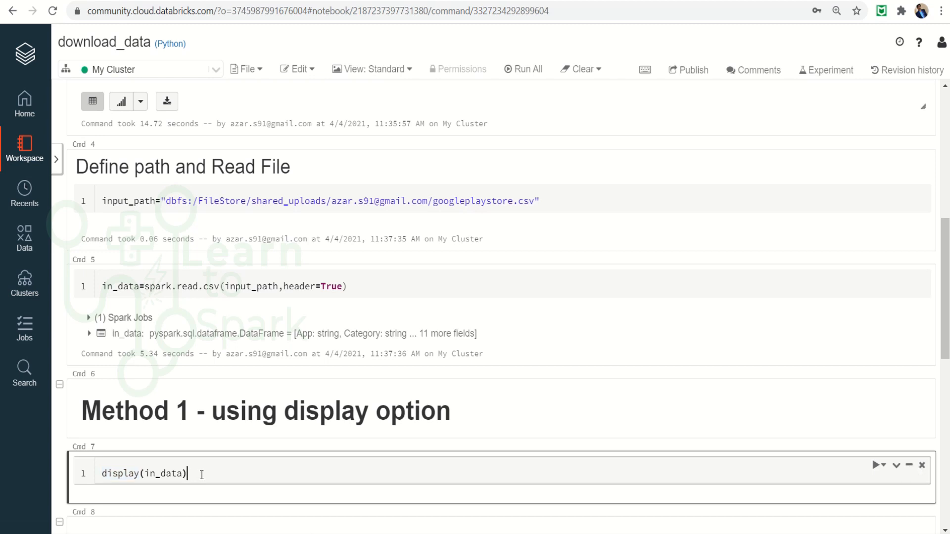
key("shift+Return")
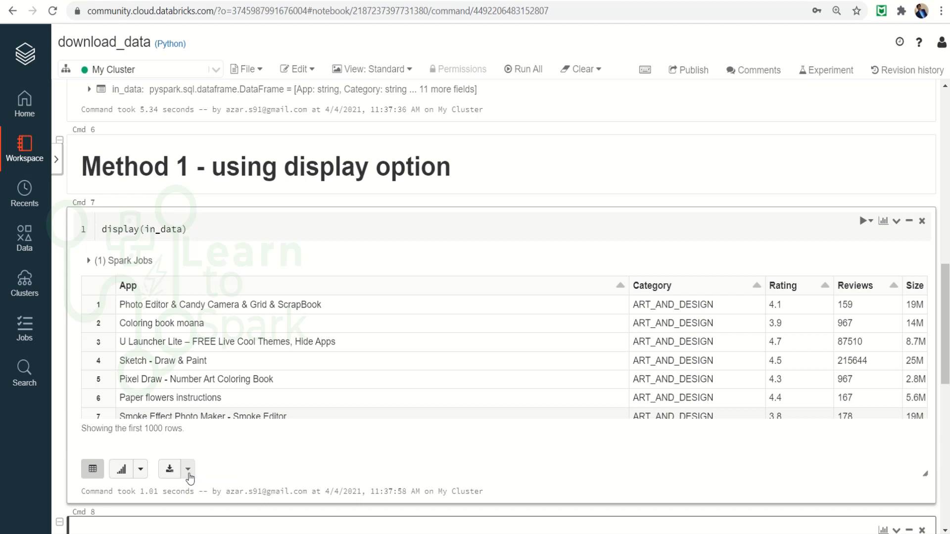
Download the full results of the display(in_data) cell, re-executing the command, and dismiss the browser's download bar
left_click(189, 474)
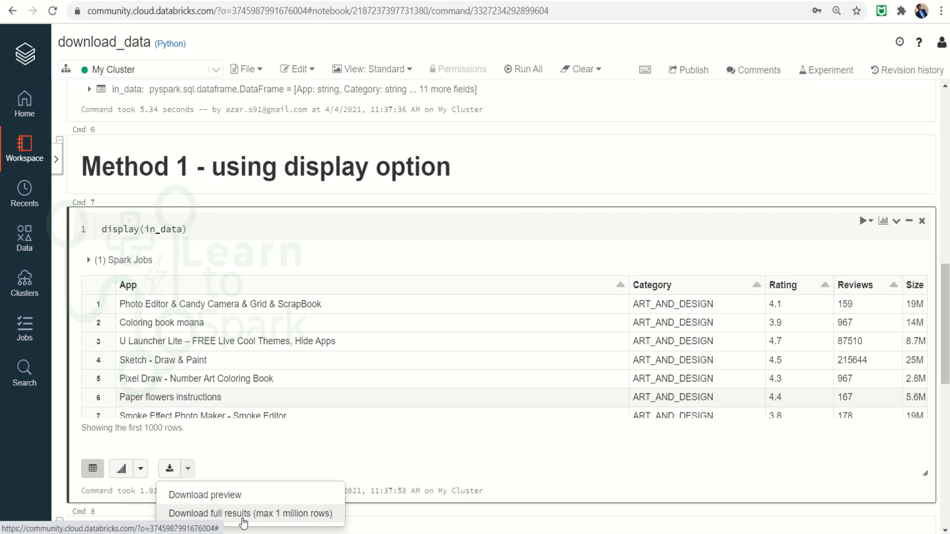
left_click(258, 514)
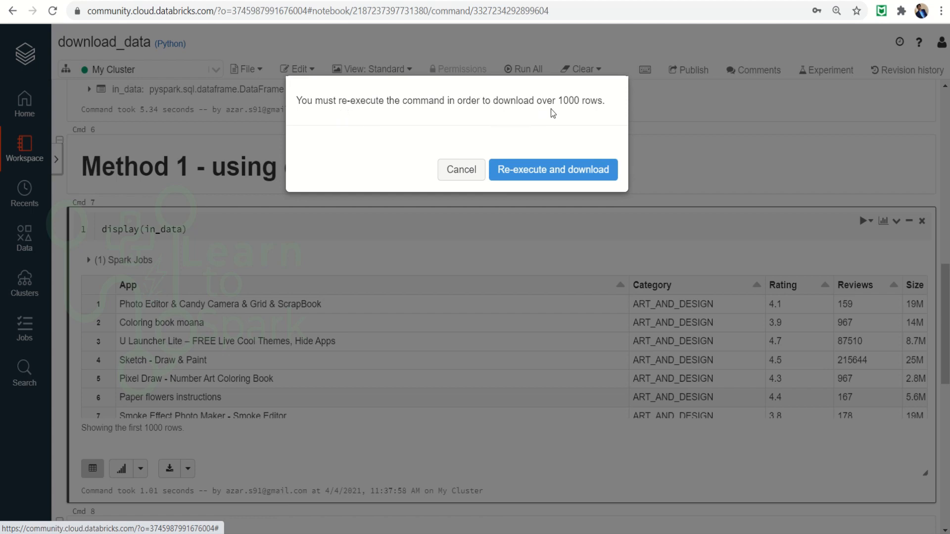
left_click(542, 183)
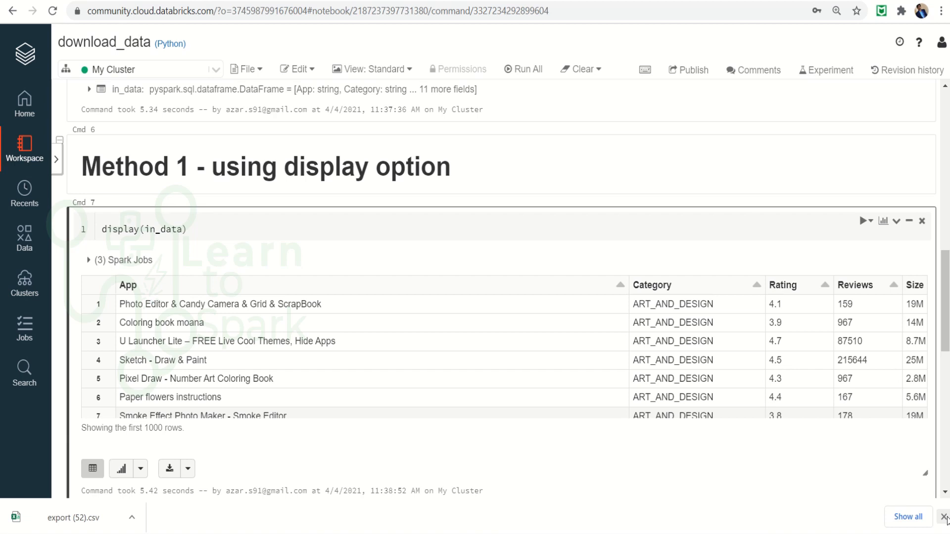
left_click(944, 517)
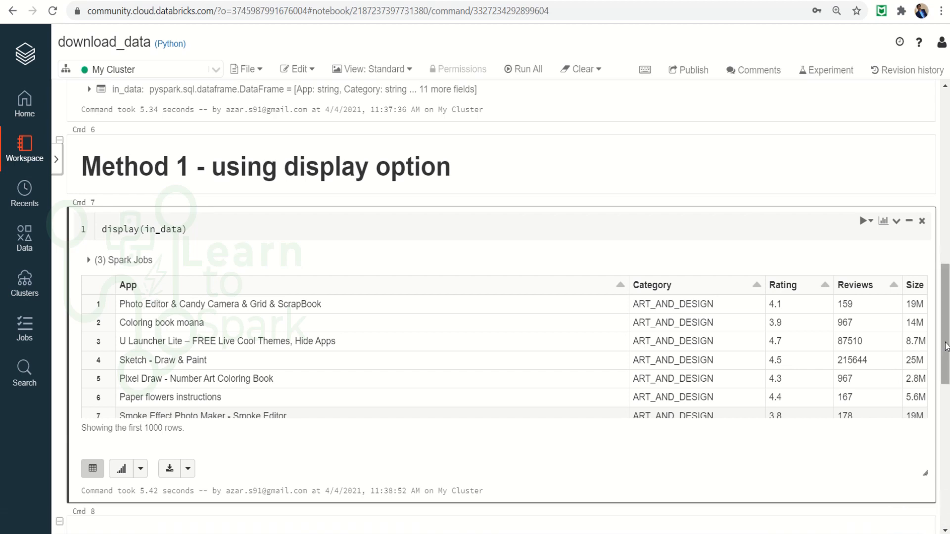
Copy the notebook's full web address and paste it into the empty cell below "Step to generate link"
left_click_drag(946, 349, 947, 464)
scroll(246, 261, "up", 3)
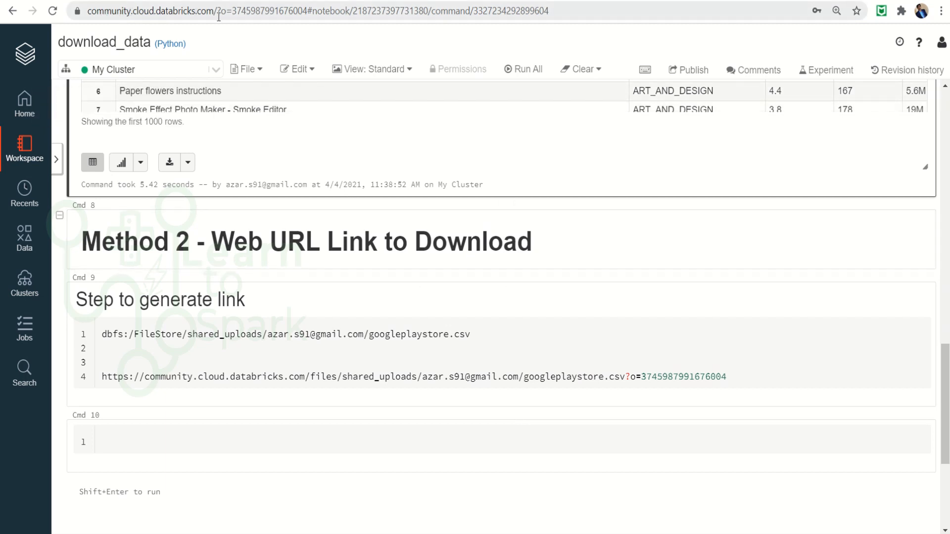
left_click_drag(221, 11, 307, 11)
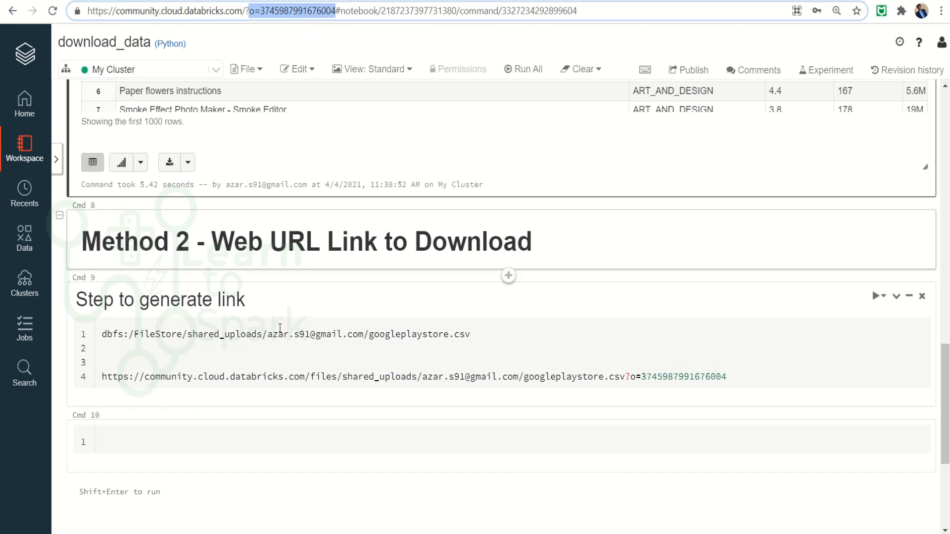
left_click(228, 413)
left_click(127, 369)
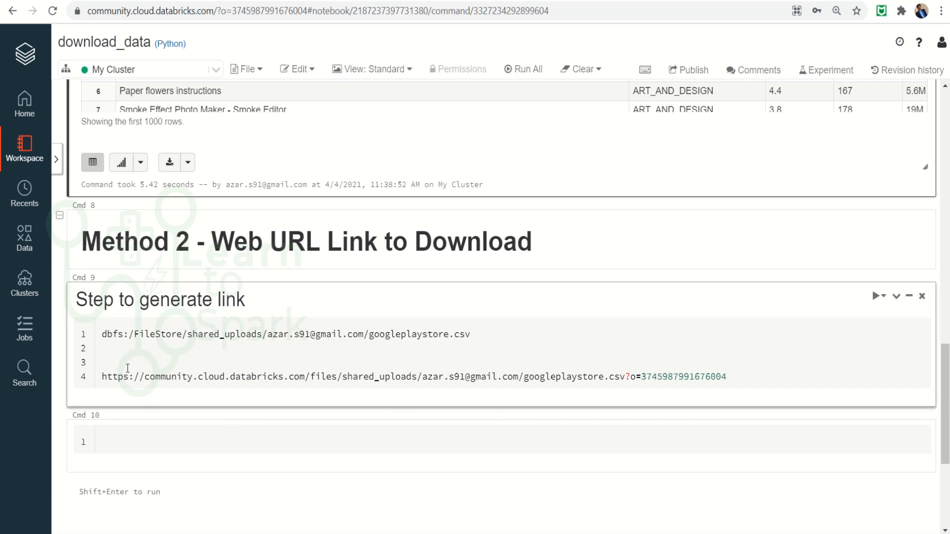
left_click(300, 11)
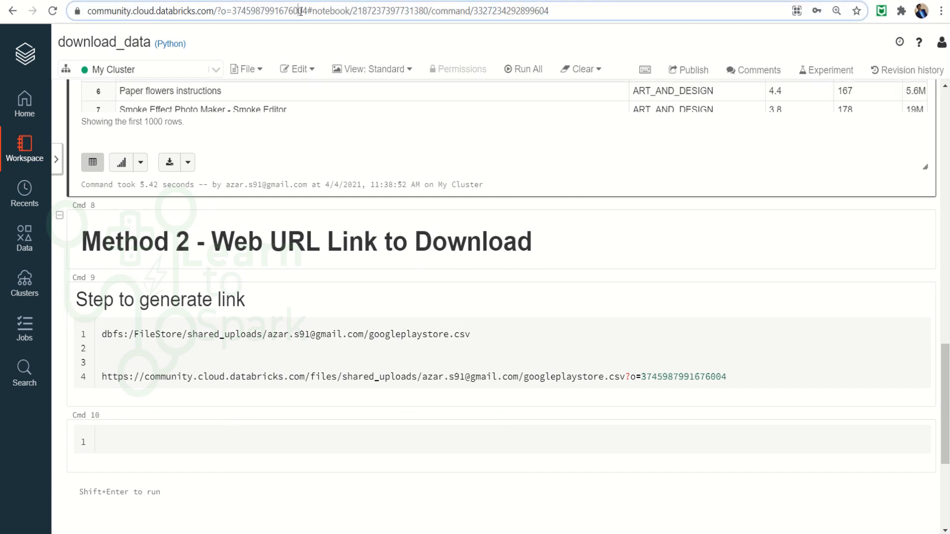
left_click(301, 11)
key("ctrl+c")
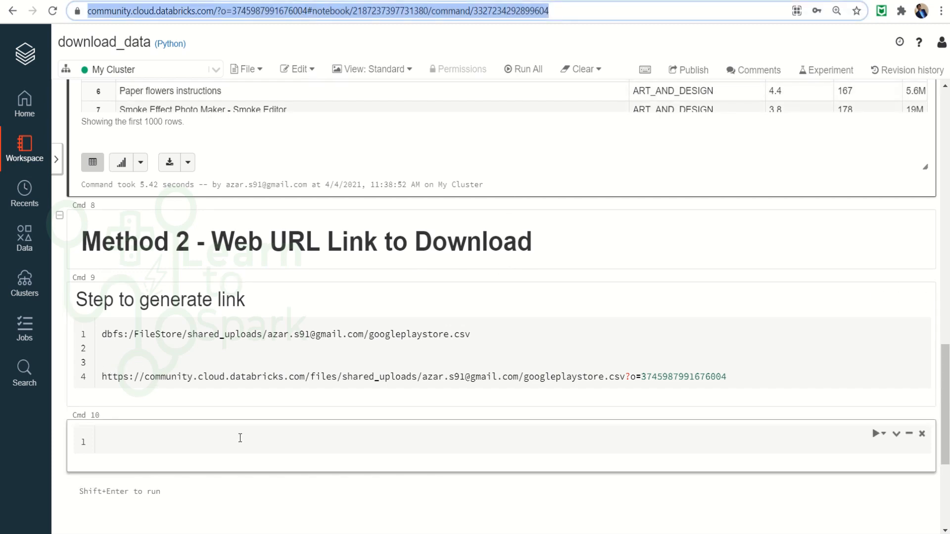
left_click(239, 437)
key("ctrl+v")
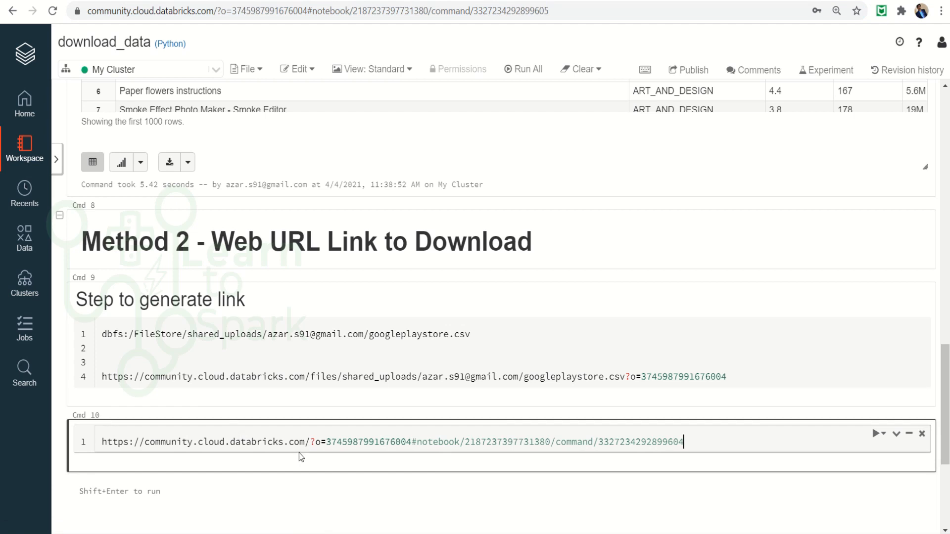
Delete everything from #notebook onward in the pasted URL, keeping the part through the ?o= value, and select the remaining URL
key("ctrl+plus")
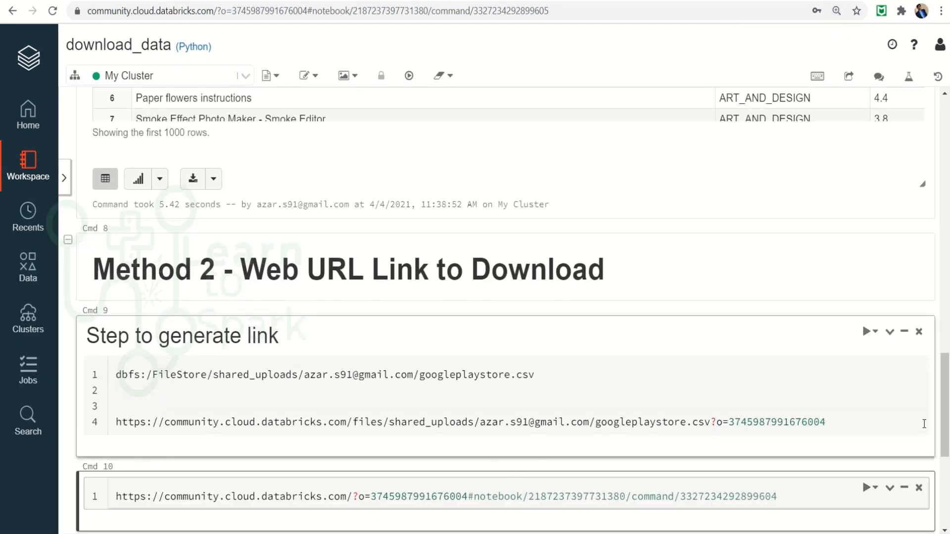
scroll(890, 415, "down", 5)
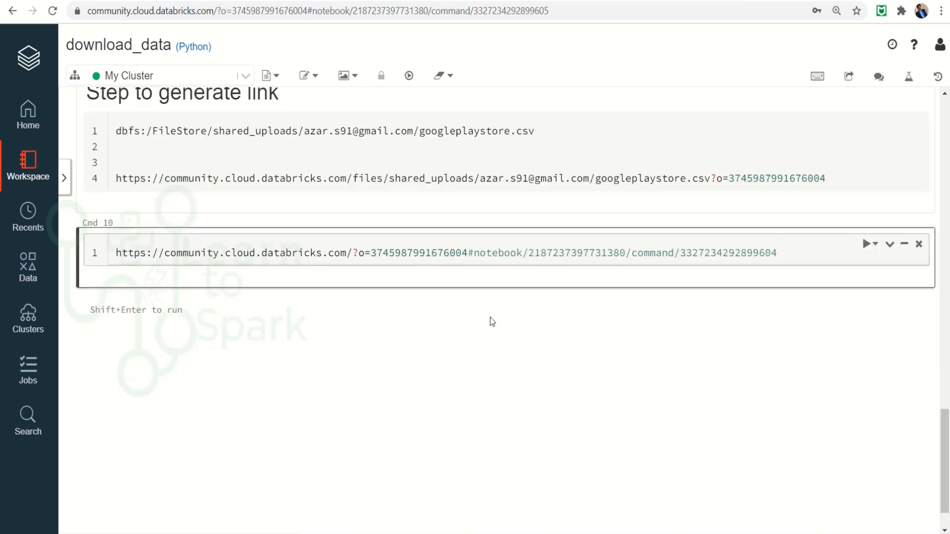
left_click(468, 251, "shift")
key("BackSpace")
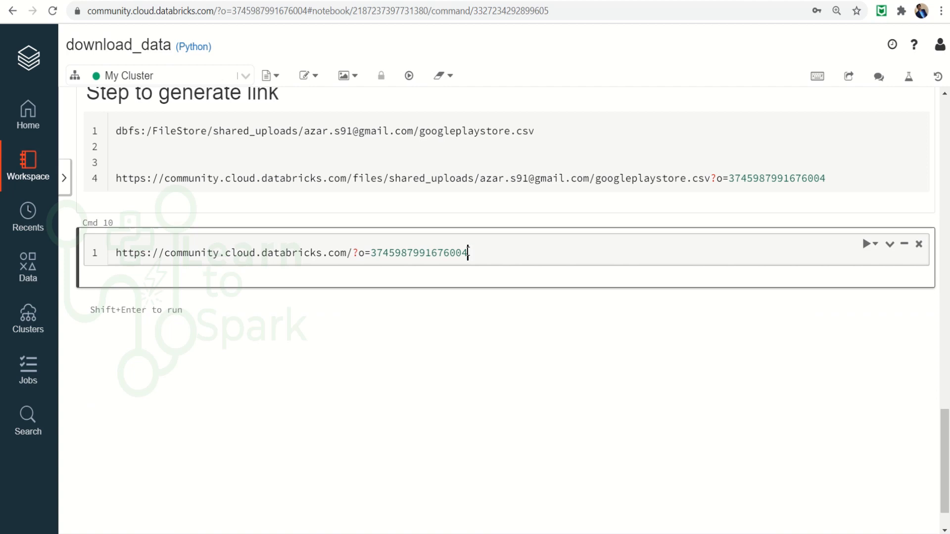
left_click_drag(484, 255, 110, 258)
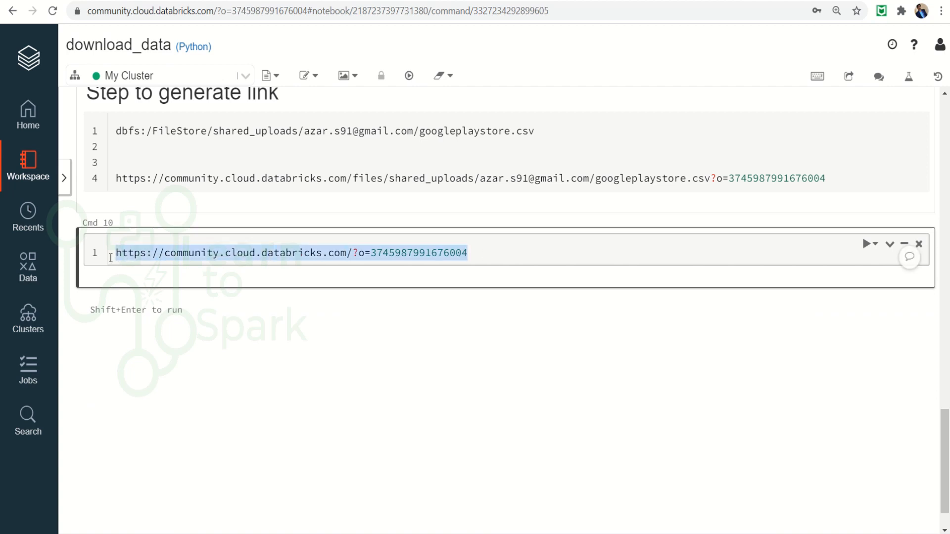
Copy the dbfs:/FileStore path of googleplaystore.csv from the cell above and paste it below the trimmed URL, leaving one blank line between them
left_click(481, 253)
key("Return")
key("Return")
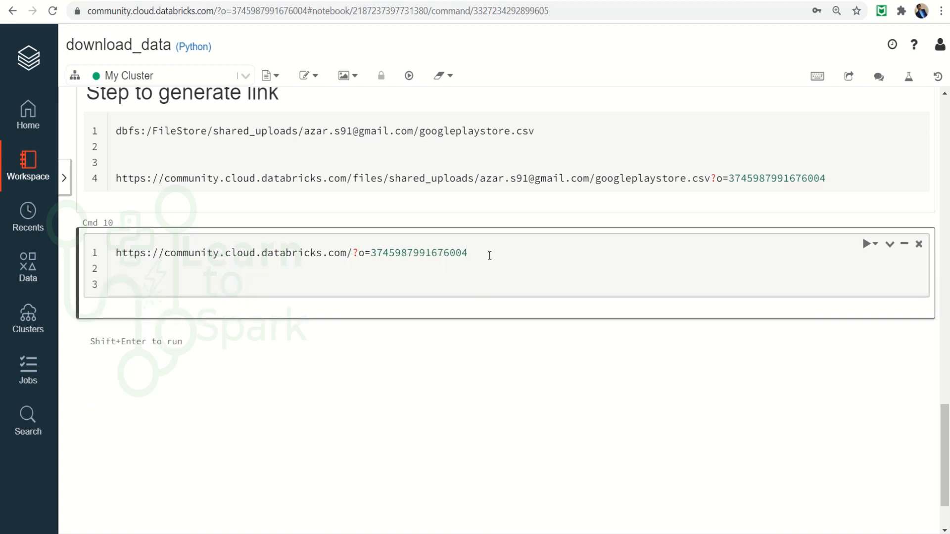
key("BackSpace")
key("Return")
left_click(612, 129)
left_click_drag(549, 137, 111, 136)
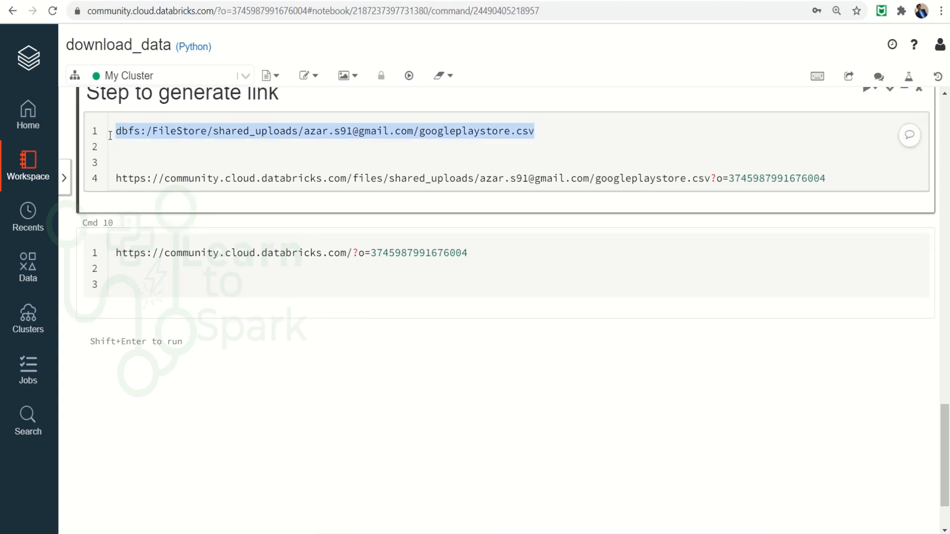
left_click(118, 285)
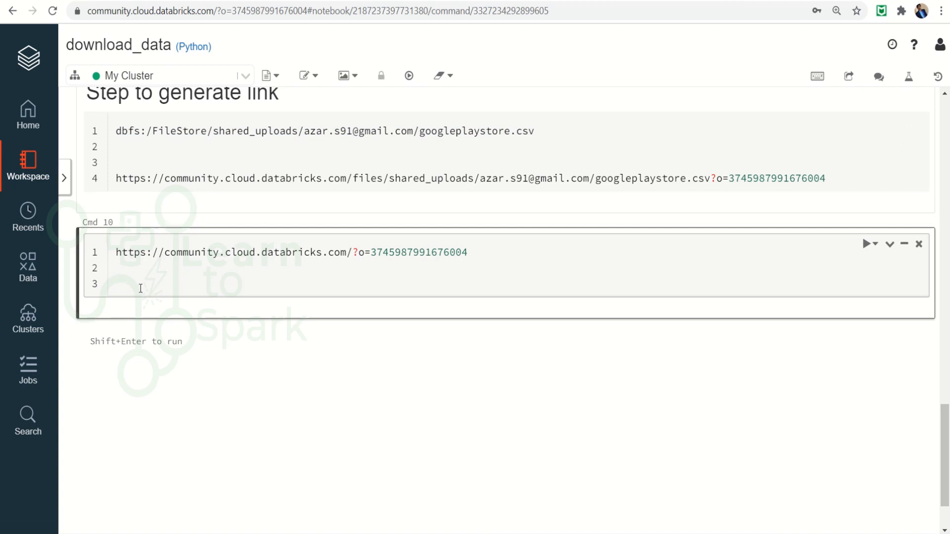
key("ctrl+v")
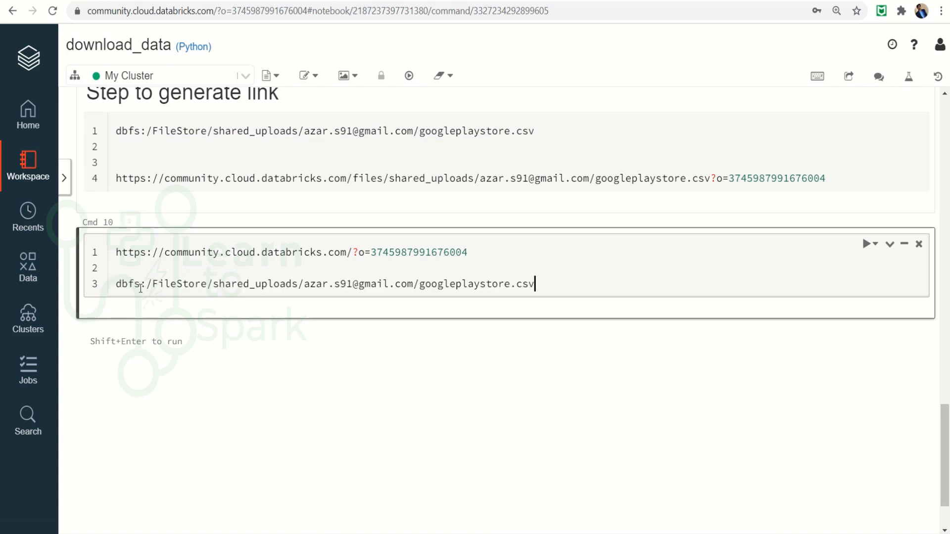
key("Return")
key("Return")
key("Return")
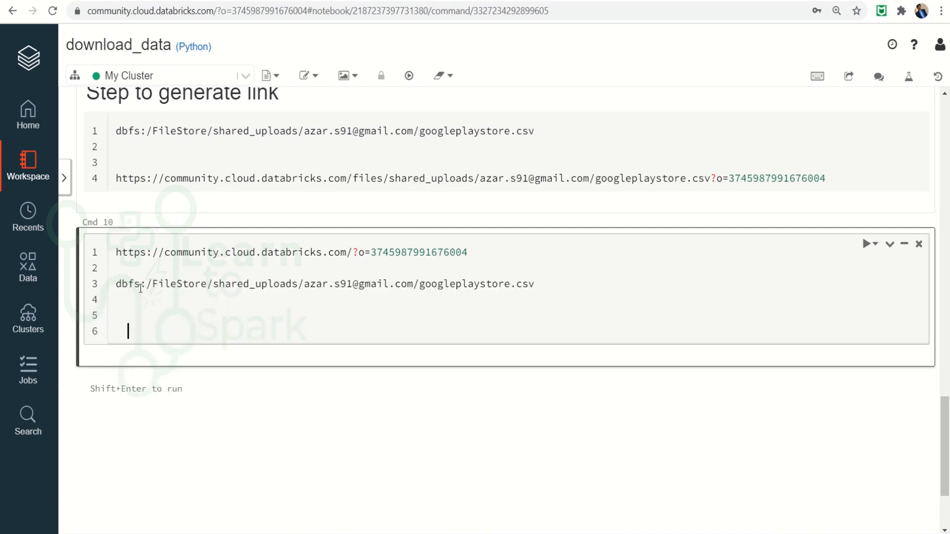
key("BackSpace")
left_click_drag(354, 252, 113, 254)
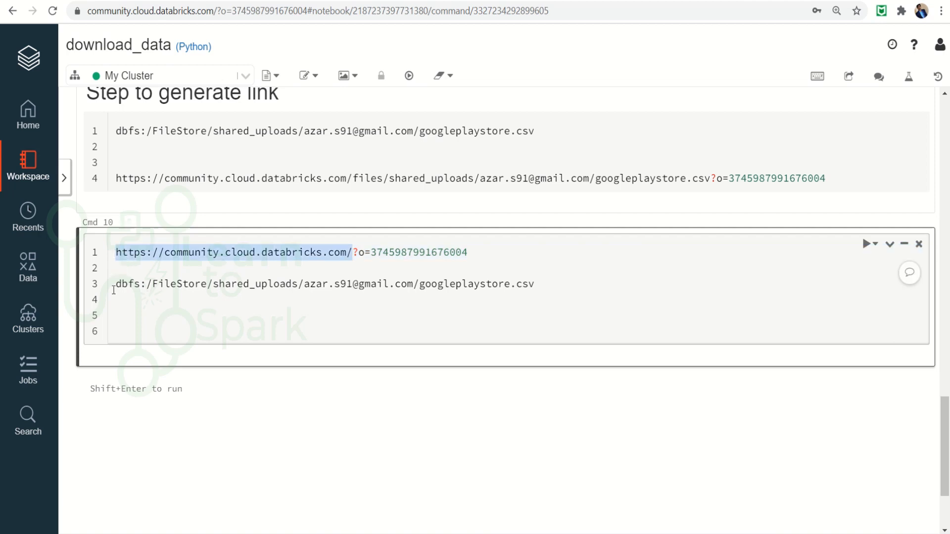
left_click(112, 337)
key("ctrl+v")
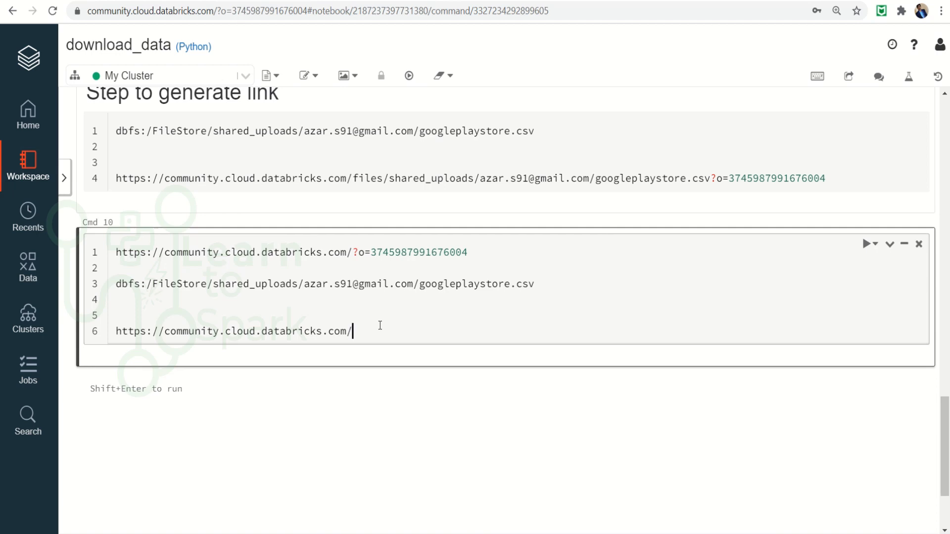
type("files/")
Append the part of the DBFS path after FileStore/, from shared_uploads through googleplaystore.csv, to the link after files/
left_click(195, 284)
double_click(195, 285)
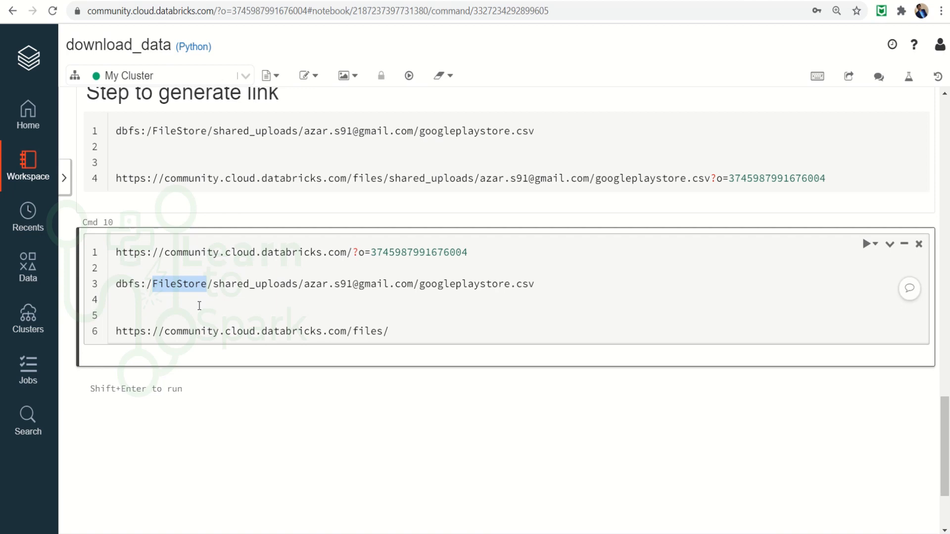
left_click(199, 306)
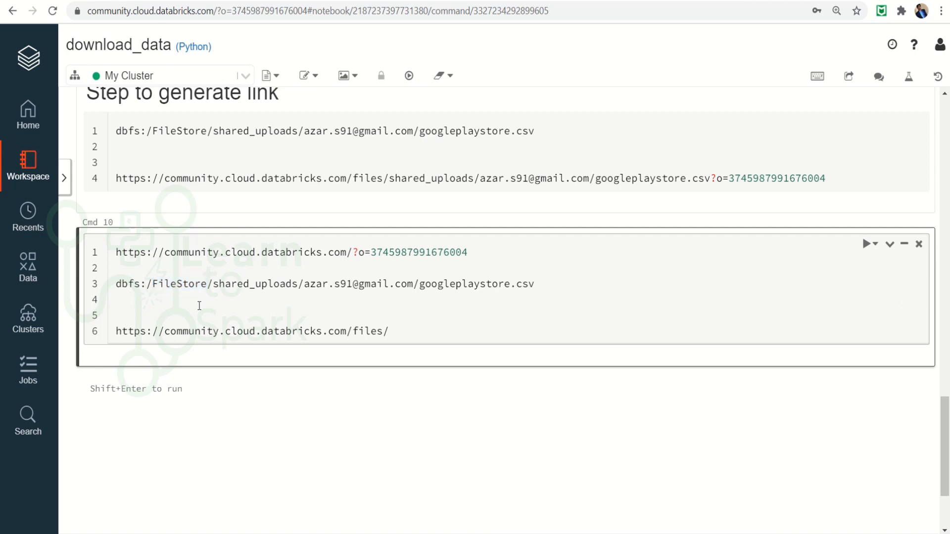
left_click(213, 285)
left_click_drag(214, 284, 544, 285)
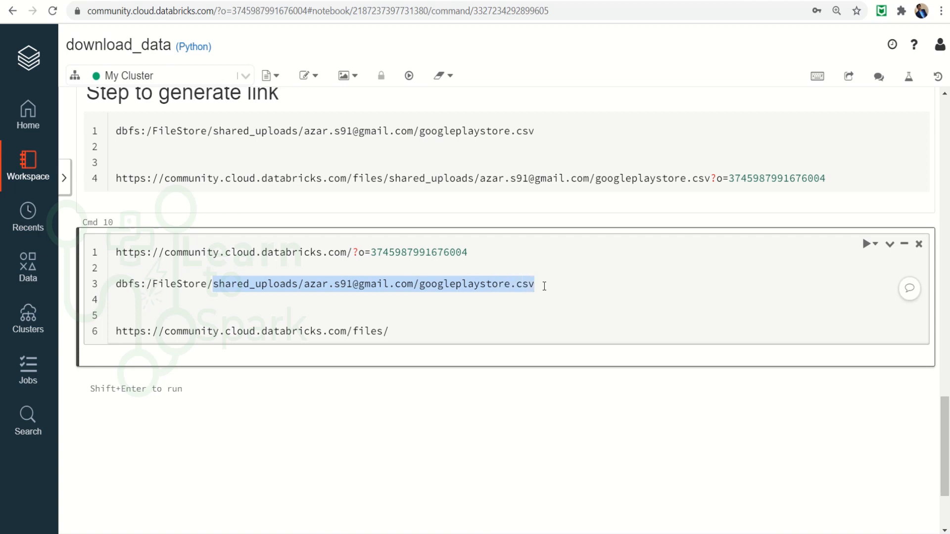
left_click(391, 338)
key("ctrl+v")
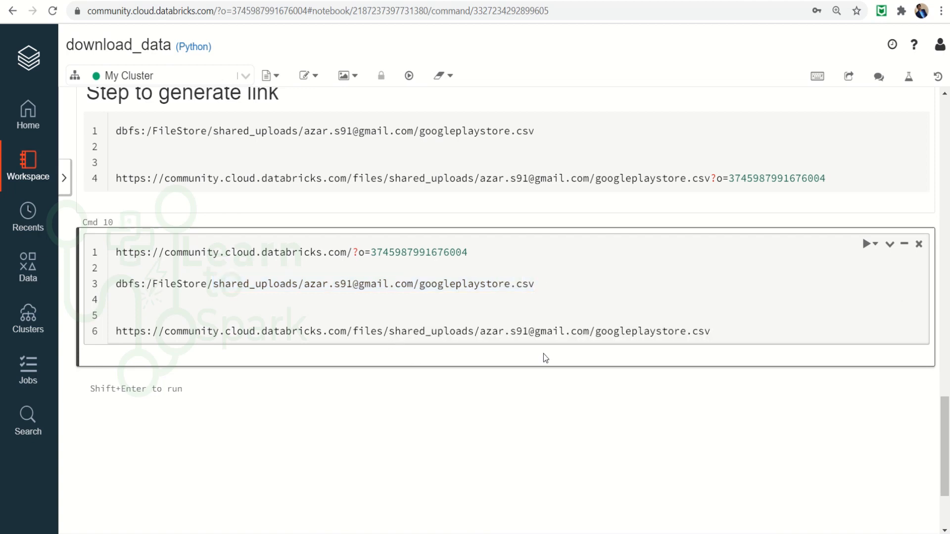
Copy the ?o= parameter with its value from the first line and append it after googleplaystore.csv in the link
left_click_drag(353, 254, 470, 254)
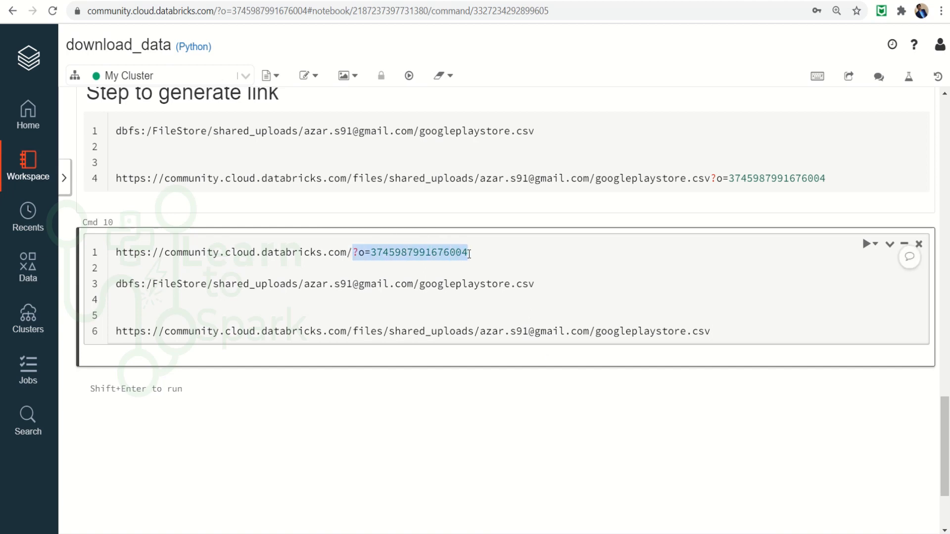
left_click(723, 330)
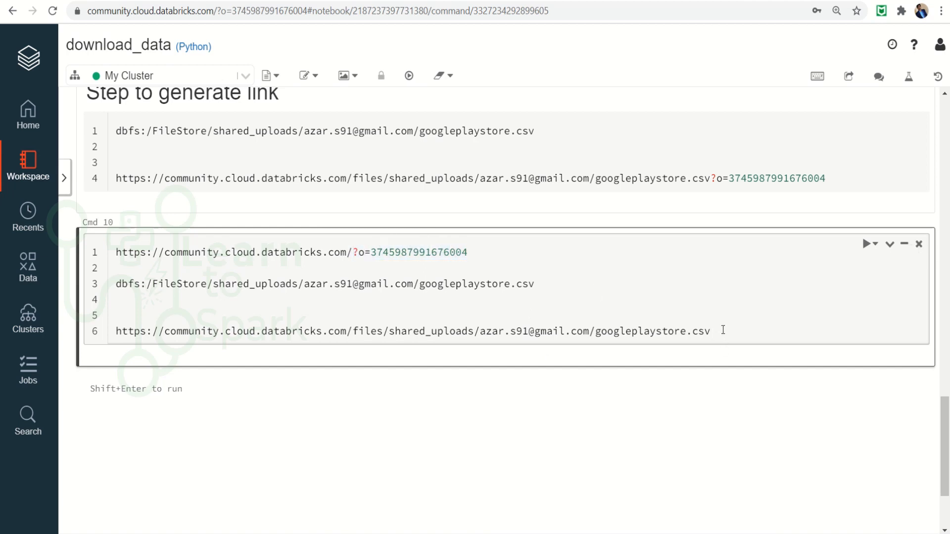
key("ctrl+v")
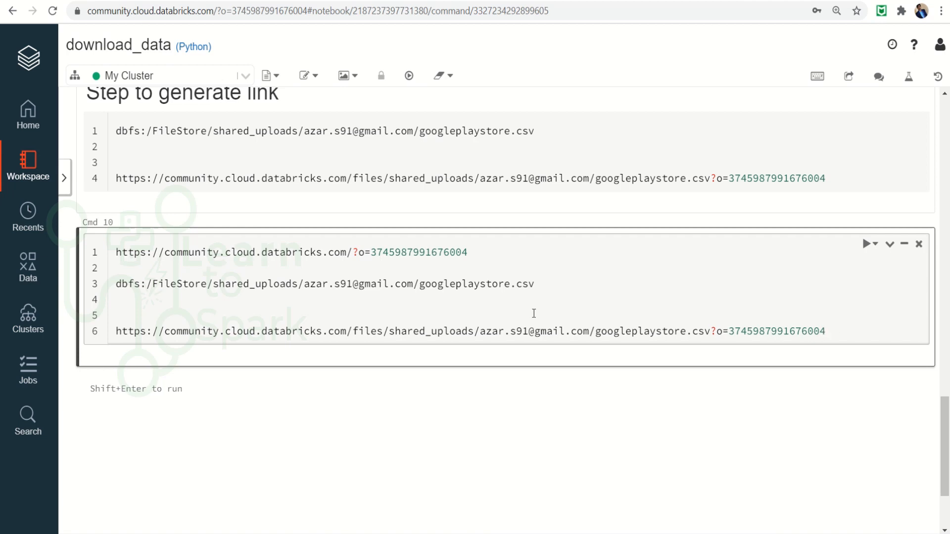
Copy the completed link and open it in a new browser tab to download googleplaystore.csv, postponing the tab-grouping tip
triple_click(308, 340)
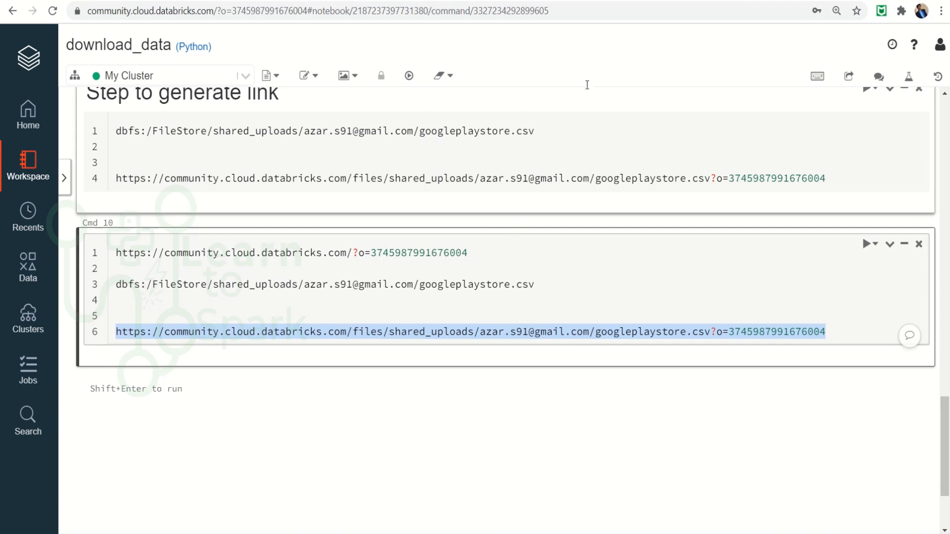
left_click(662, 1)
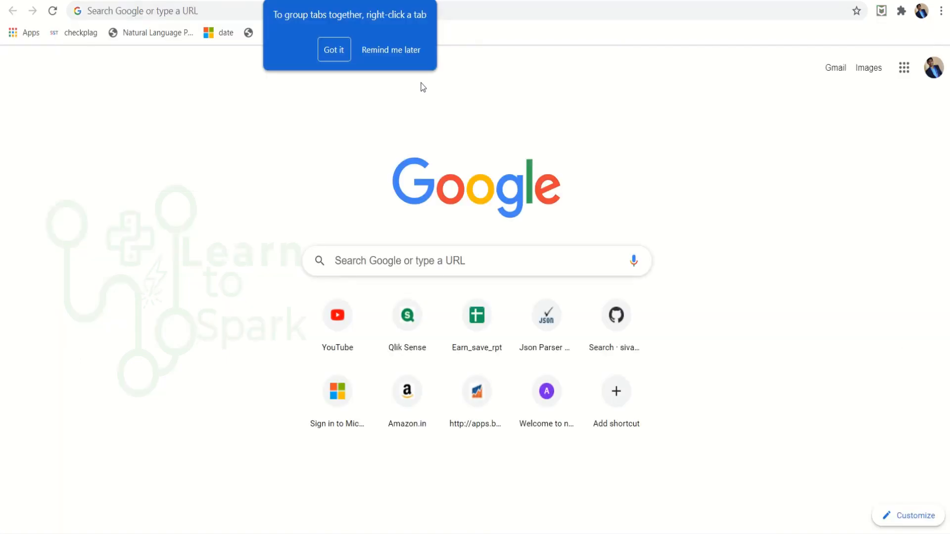
left_click(393, 53)
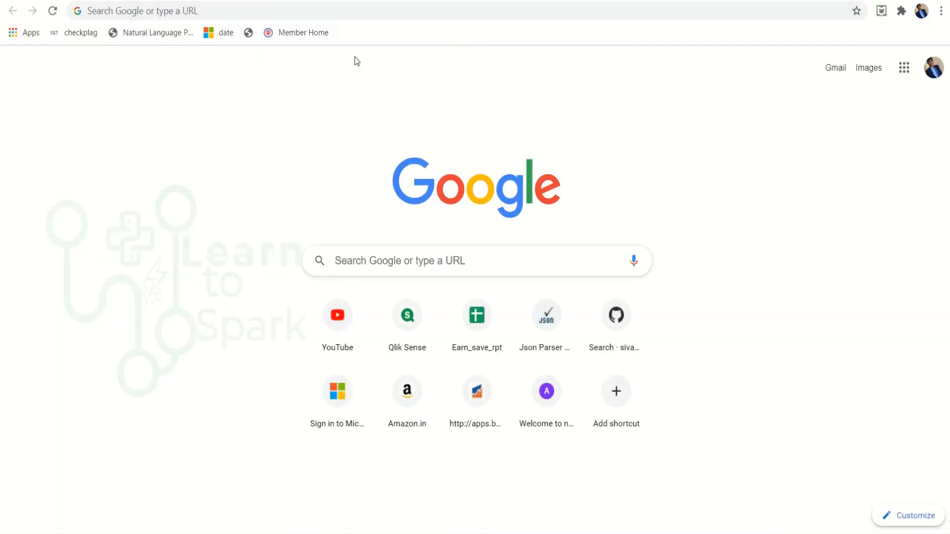
left_click(268, 10)
key("ctrl+v")
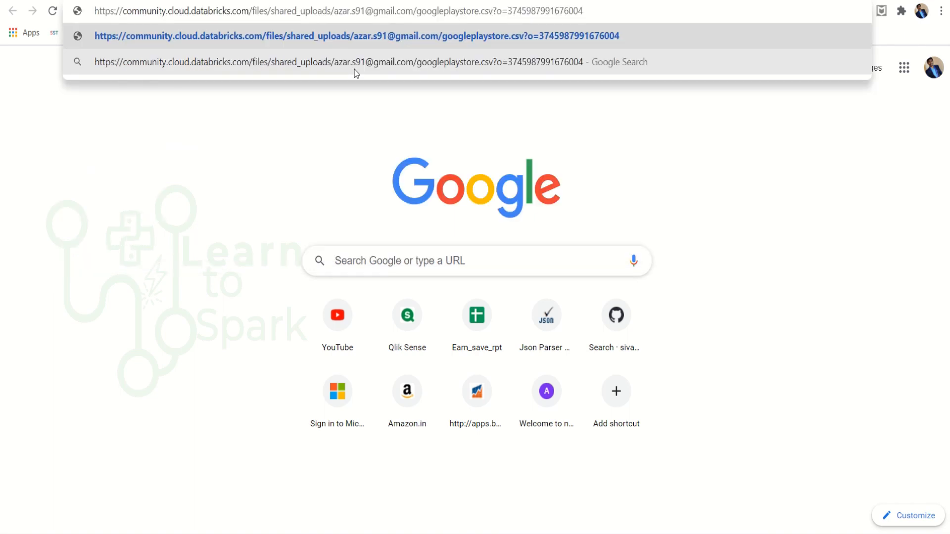
key("Return")
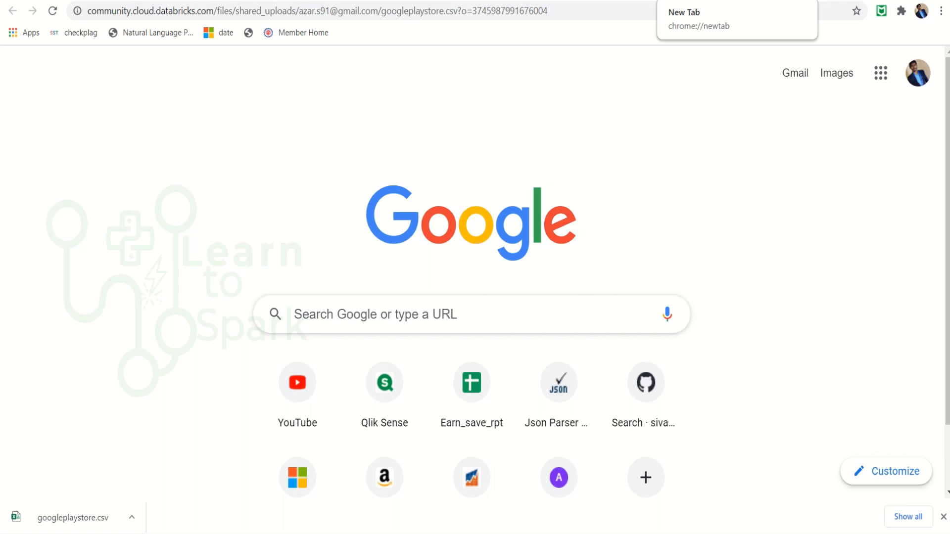
Return to the download_data notebook and highlight /FileStore in the DBFS path of the last cell
left_click(357, 1)
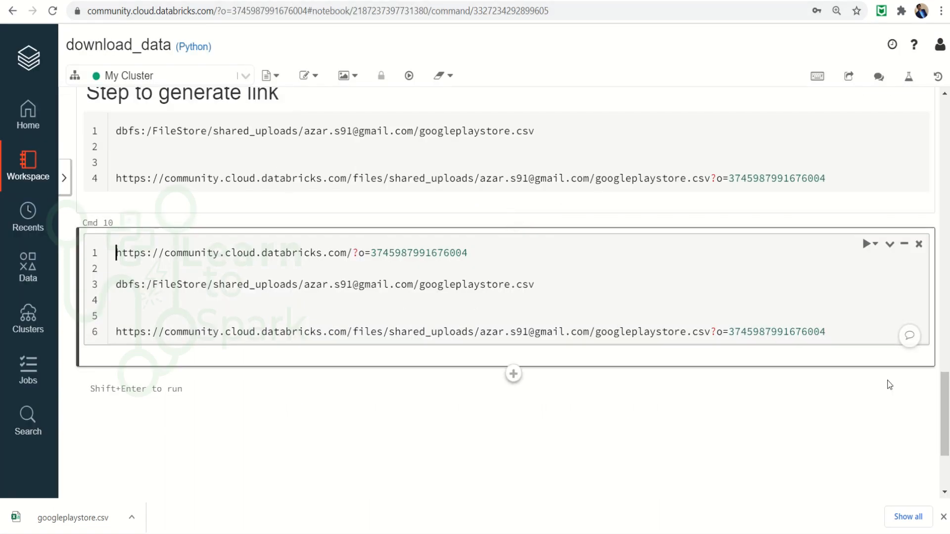
scroll(943, 420, "up", 1)
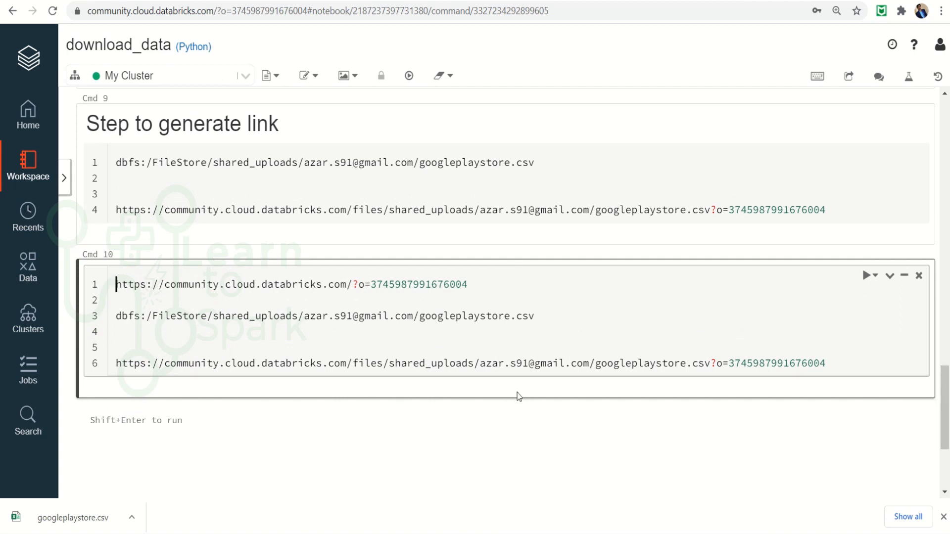
left_click_drag(206, 315, 148, 323)
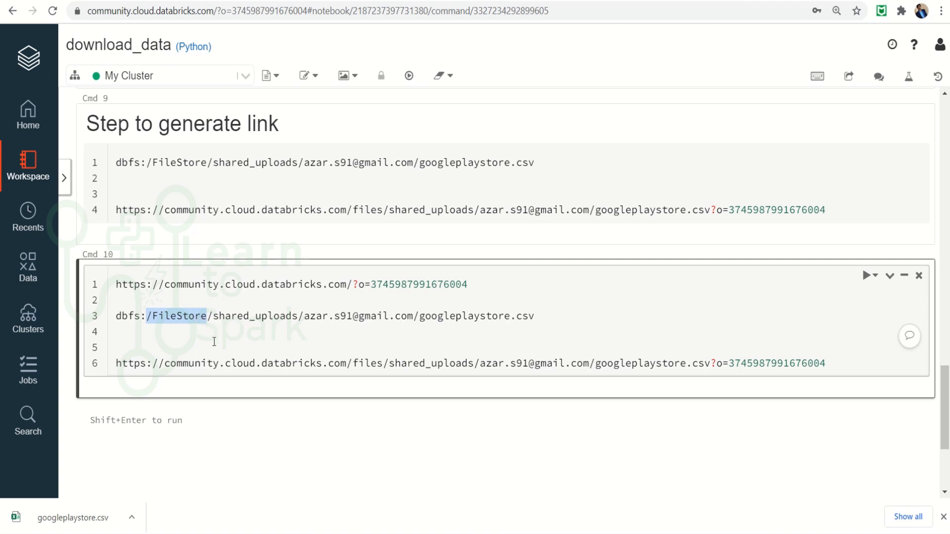
left_click(252, 338)
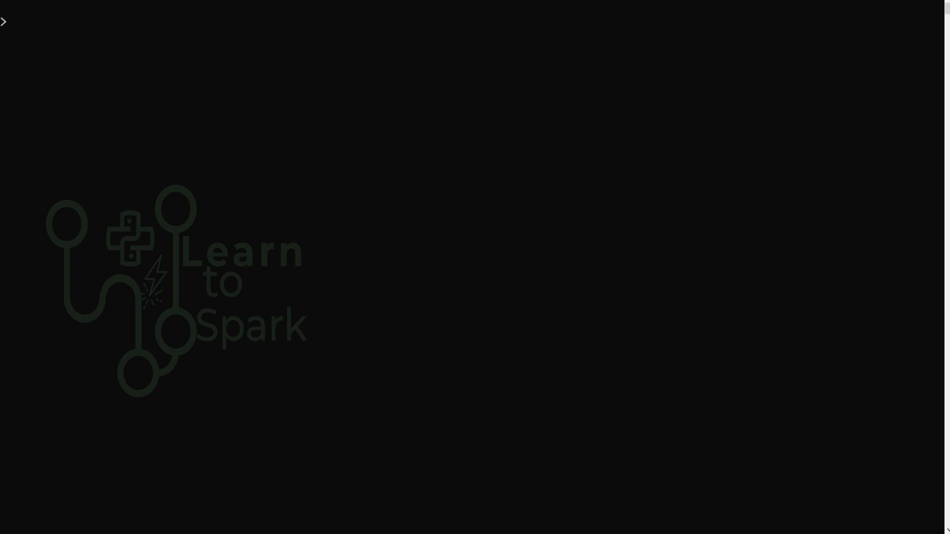
Copy pip install --upgrade databricks-cli from the Notepad command notes and run it in the command prompt
key("alt+Tab")
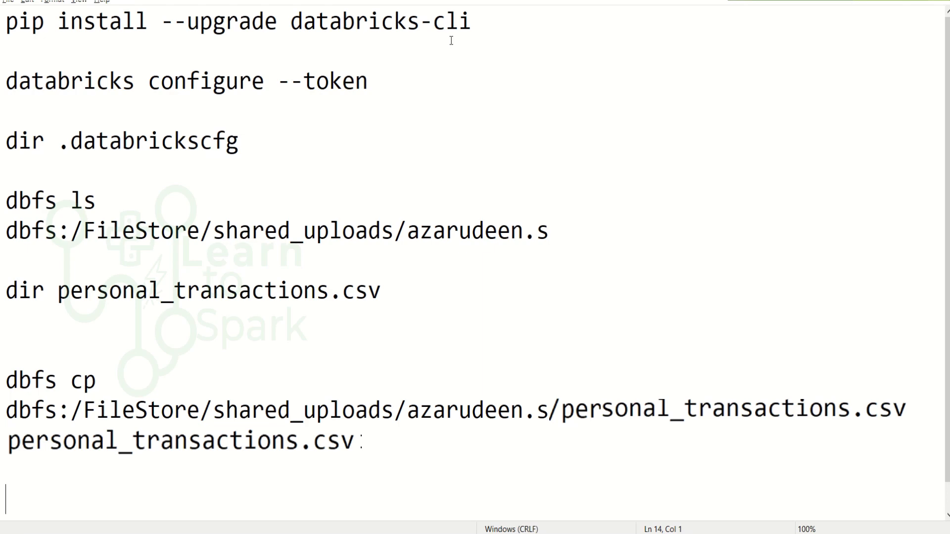
left_click_drag(479, 26, 124, 22)
left_click_drag(6, 50, 4, 29)
key("ctrl+c")
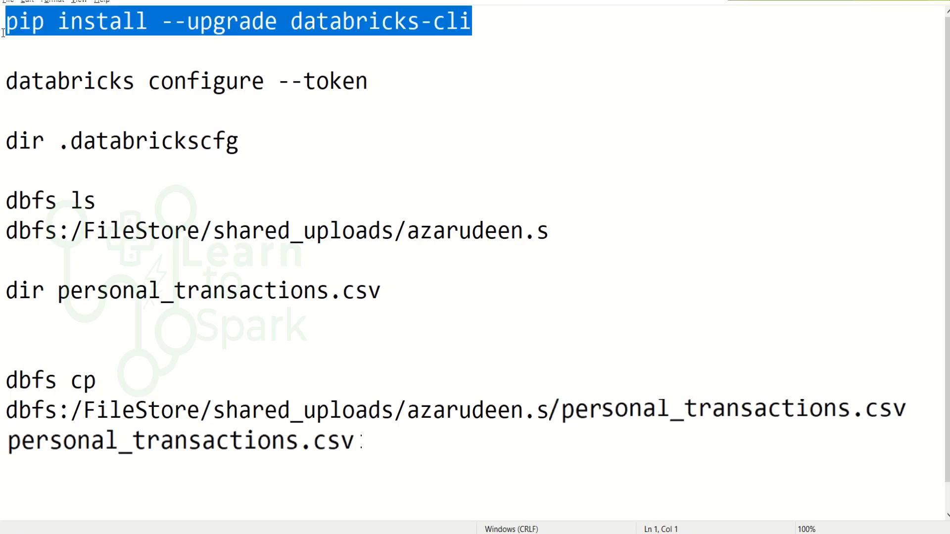
key("alt+Tab")
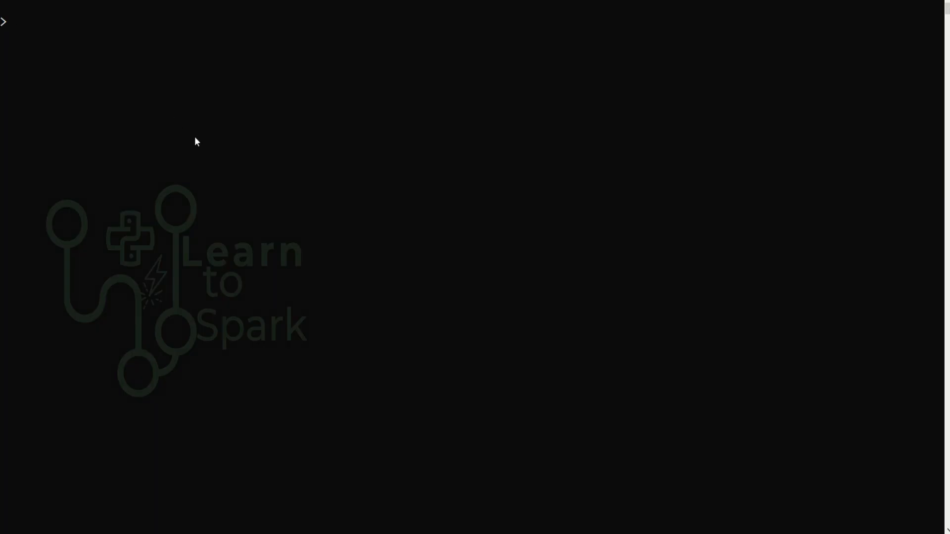
key("ctrl+v")
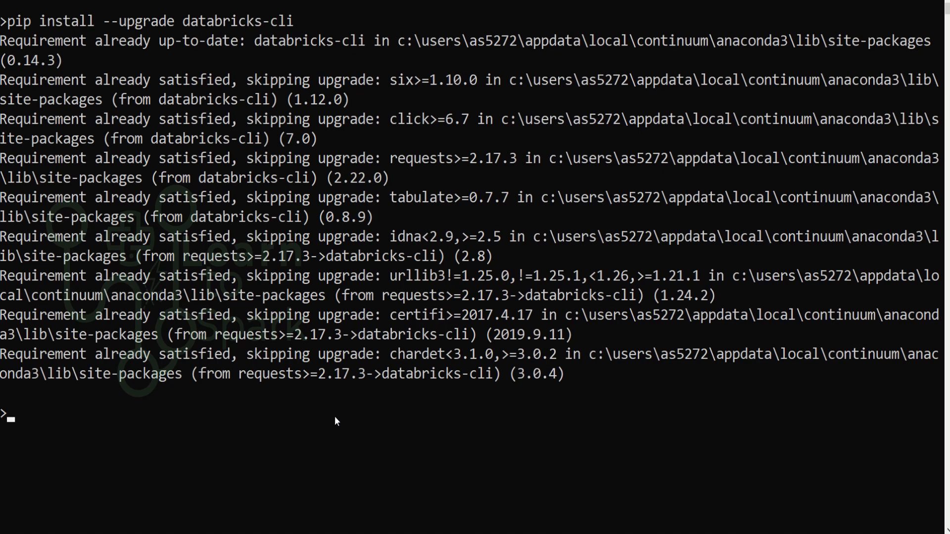
type("databricks")
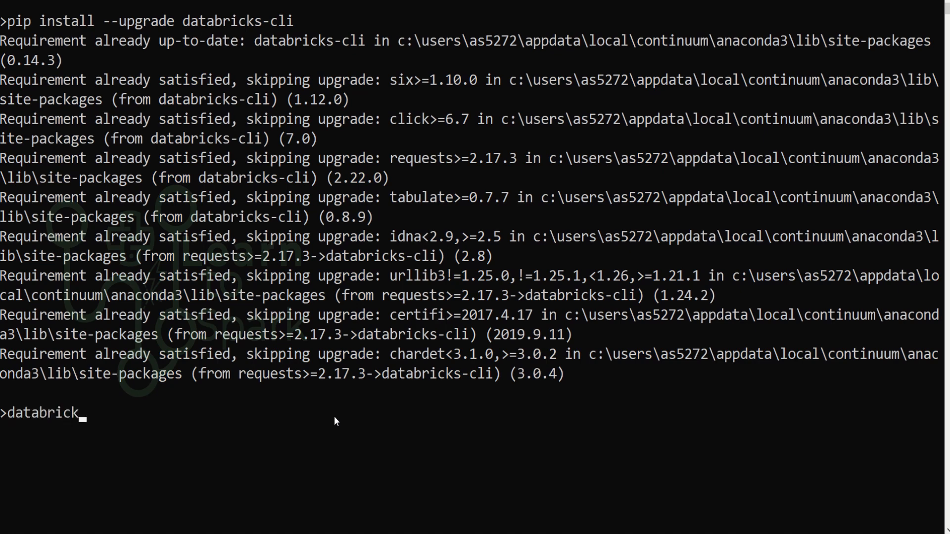
key("BackSpace")
key("BackSpace")
key("BackSpace")
key("BackSpace")
key("BackSpace")
key("BackSpace")
key("BackSpace")
key("BackSpace")
key("BackSpace")
key("BackSpace")
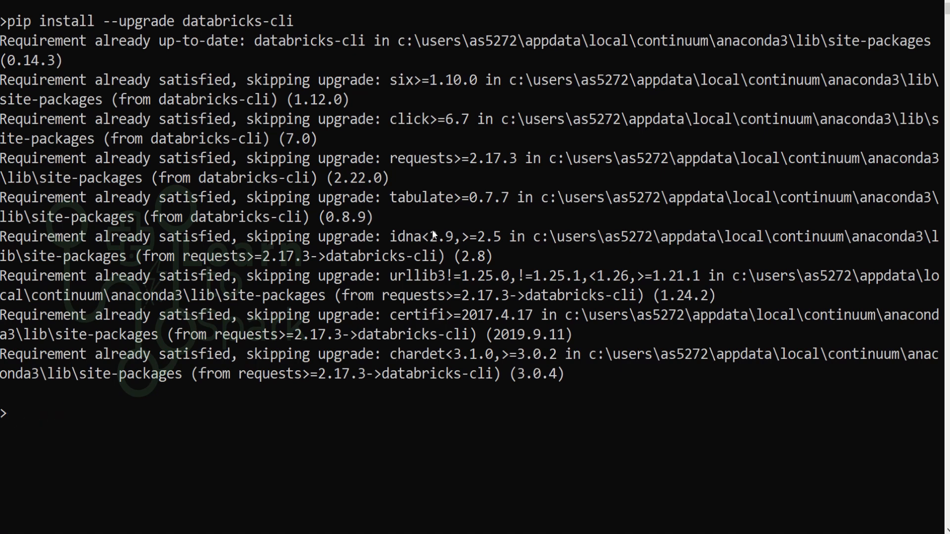
Run databricks configure --token and abort it at the Databricks Host prompt
key("ctrl+v")
key("Return")
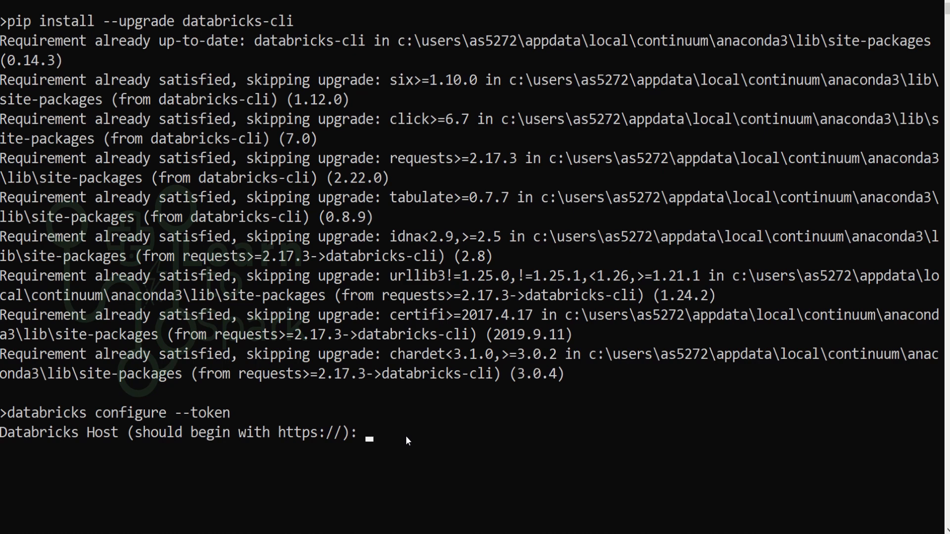
key("ctrl+c")
Check for the configuration file with dir .databrickscfg, and clear the console
type("dir .databrickscfg")
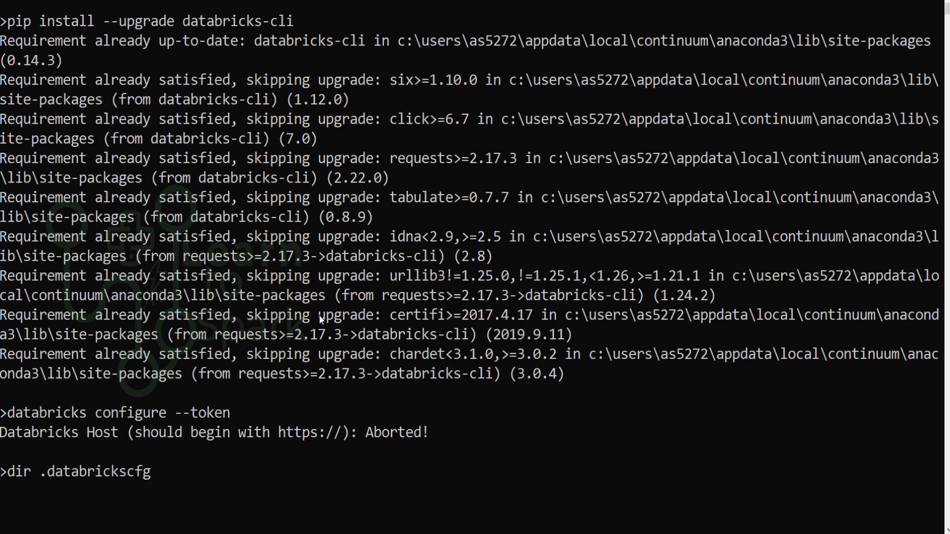
key("Return")
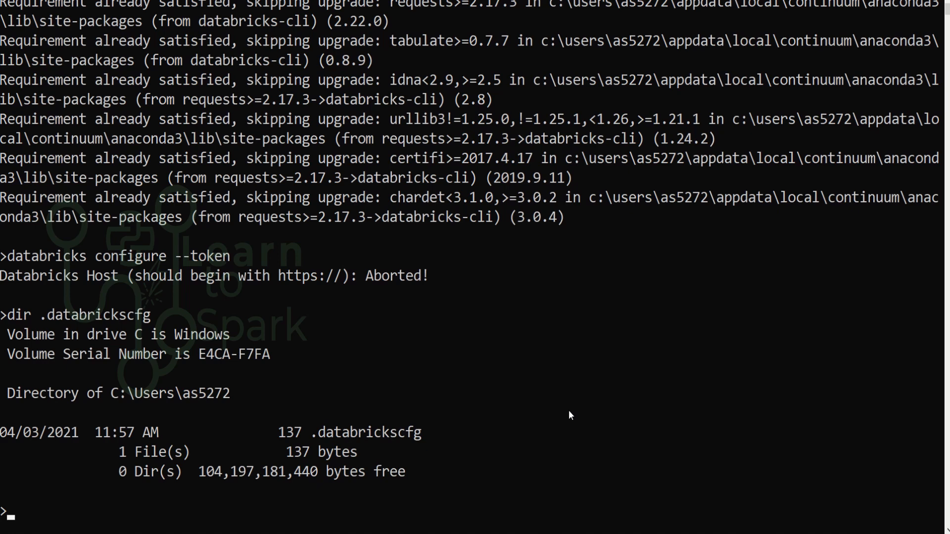
type("cls")
key("Return")
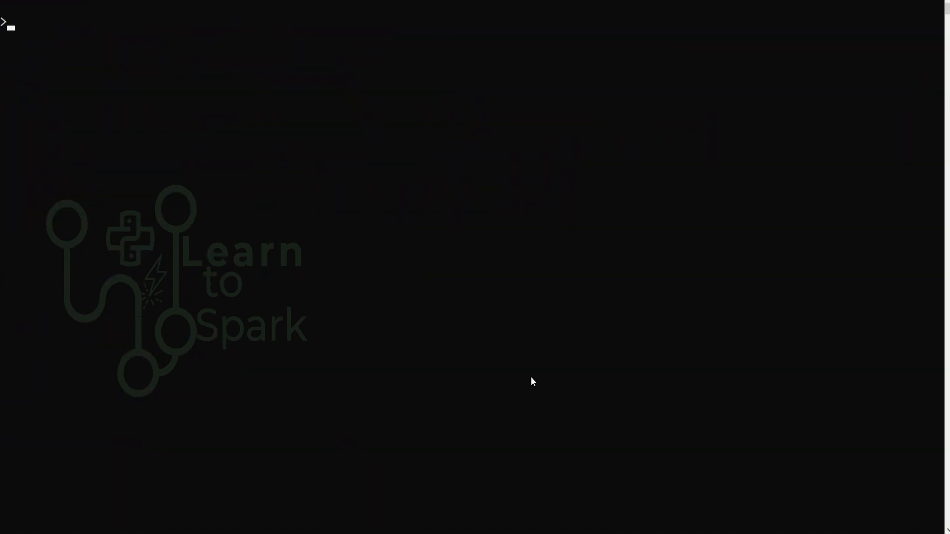
List the user's dbfs:/FileStore/shared_uploads folder with dbfs ls, and check the local directory with dir personal_transactions.csv
type("dbfs ls dbfs:/FileStore/shared_uploads/azarudeen.s")
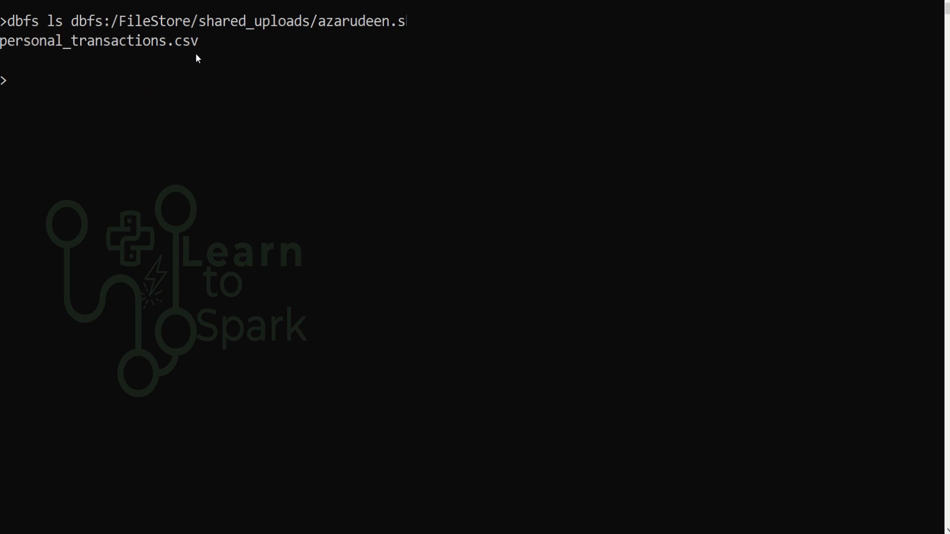
type("dir")
left_click_drag(199, 41, 1, 42)
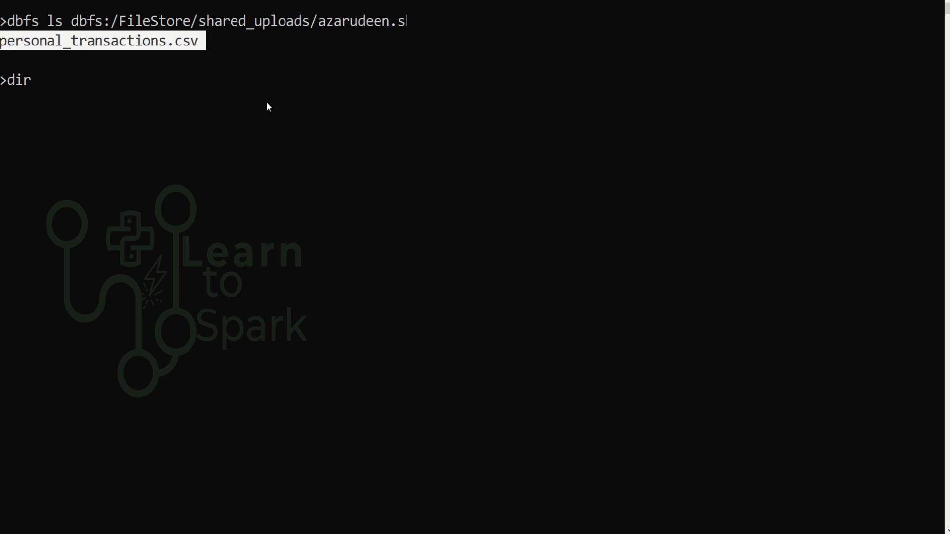
right_click(5, 45)
right_click(97, 81)
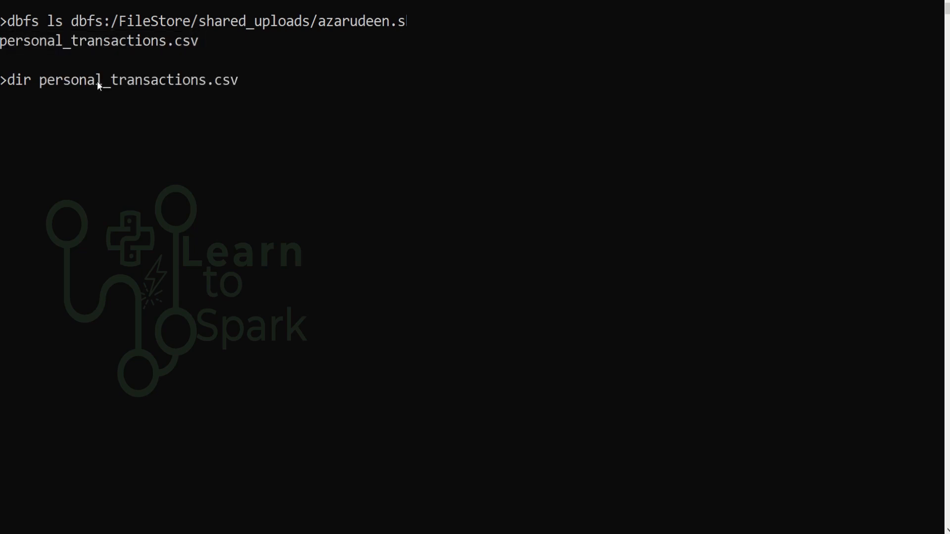
key("Return")
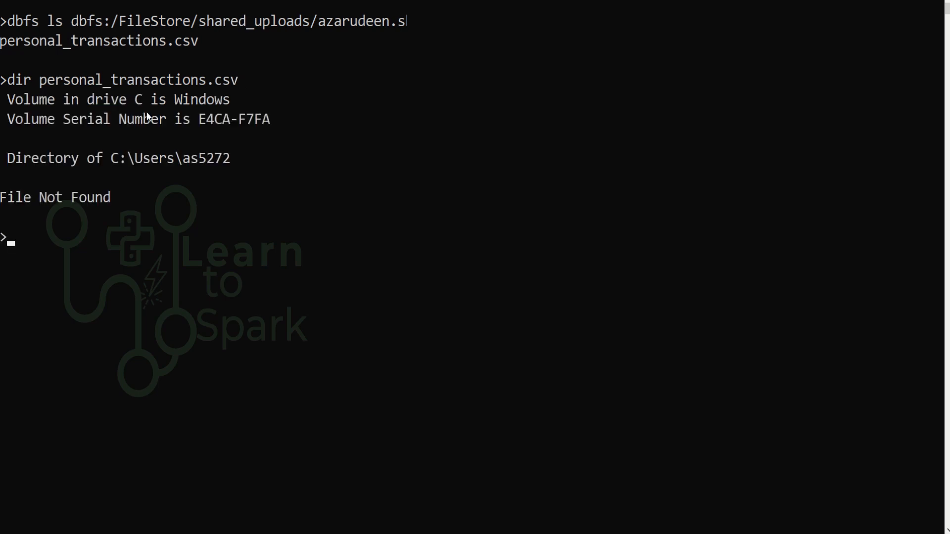
left_click_drag(2, 197, 105, 205)
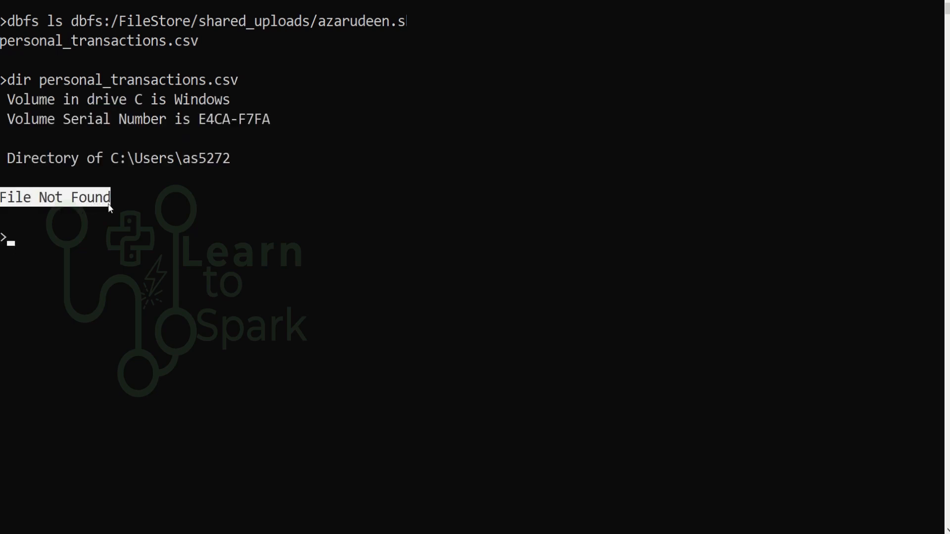
left_click(43, 237)
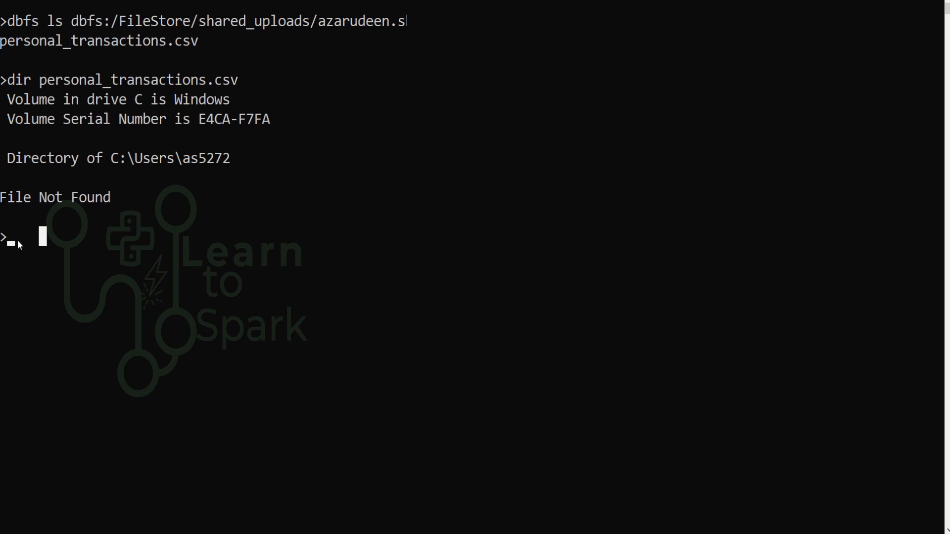
Begin a dbfs cp command with the user's dbfs:/FileStore/shared_uploads folder path from the earlier listing command as the source
left_click(15, 239)
type("dbfs cp")
left_click_drag(74, 23, 614, 31)
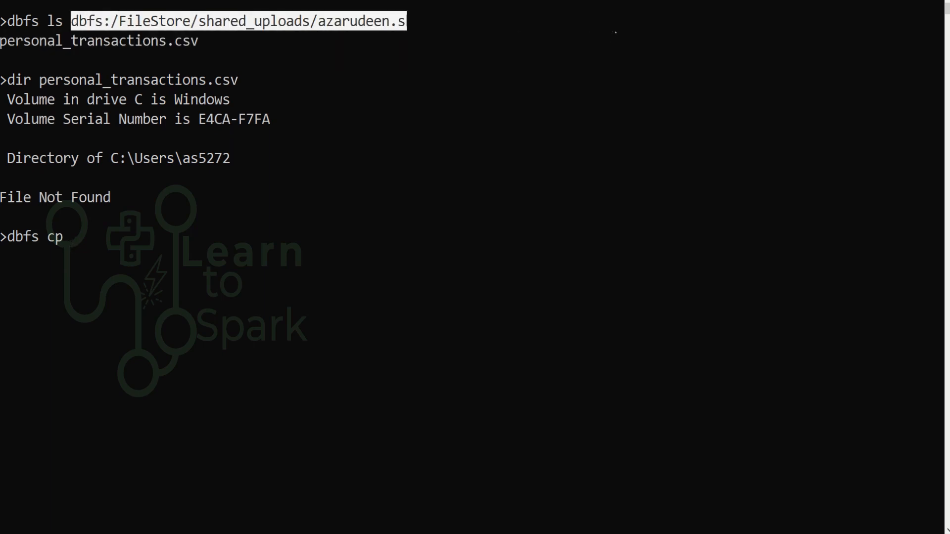
key("ctrl+c")
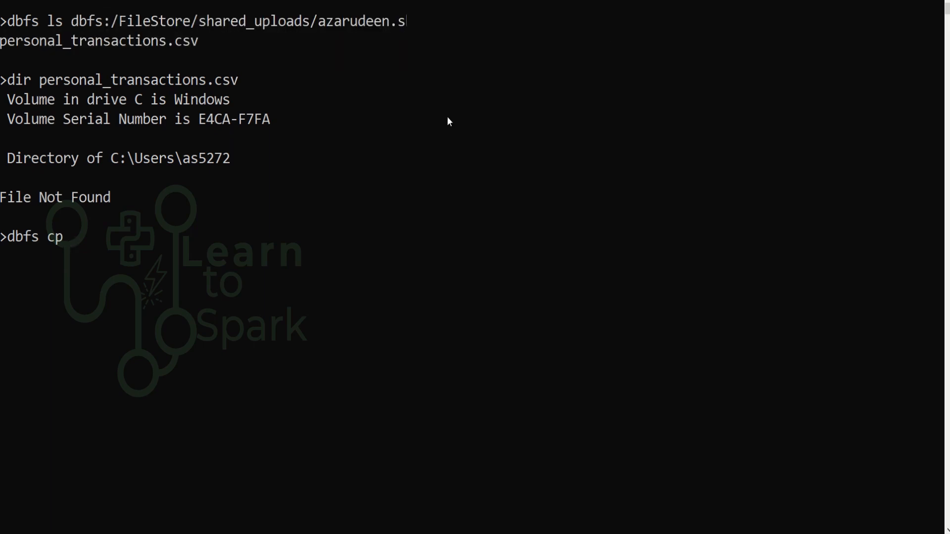
key("ctrl+v")
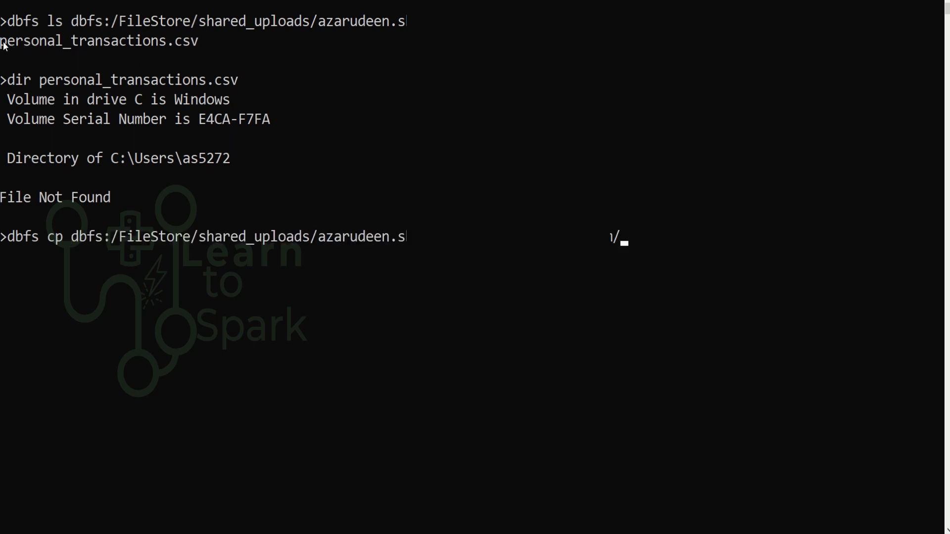
Complete the copy command with personal_transactions.csv as both the source file and the local target file, and run it
left_click_drag(7, 41, 198, 38)
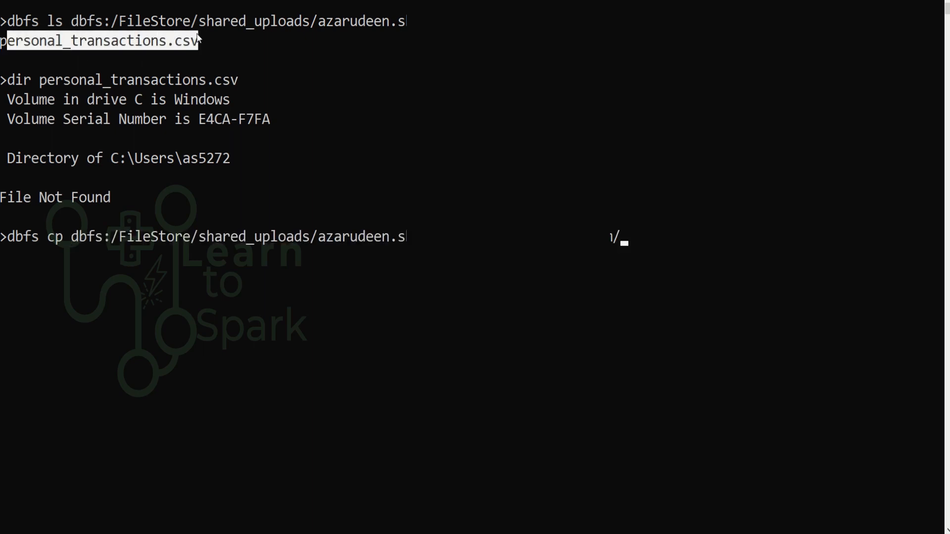
key("ctrl+c")
type("p")
key("ctrl+v")
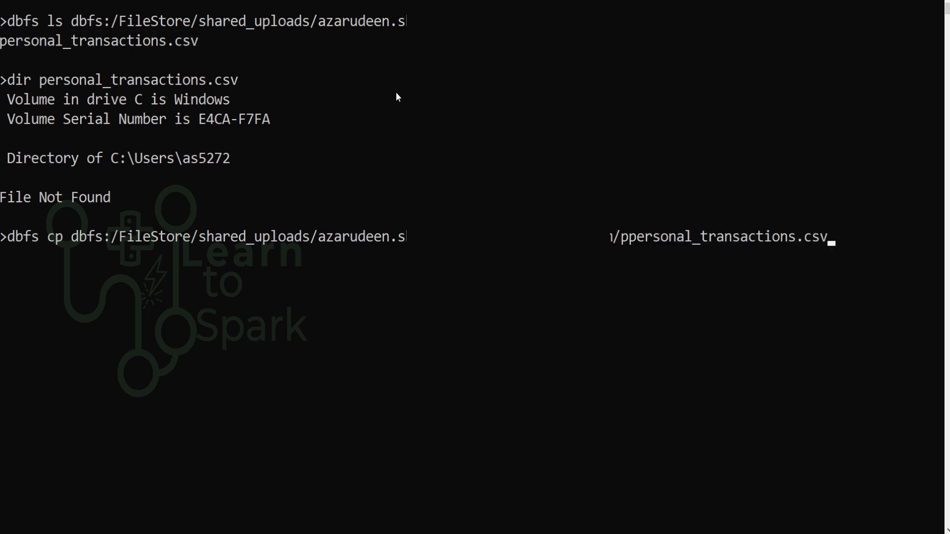
key("Left")
key("Left")
key("Left")
key("Left")
key("Left")
key("Left")
key("Left")
key("Left")
key("Left")
key("Left")
key("Left")
key("Left")
key("Left")
key("Left")
key("Left")
key("Left")
key("Left")
key("Left")
key("Left")
key("Left")
key("BackSpace")
key("End")
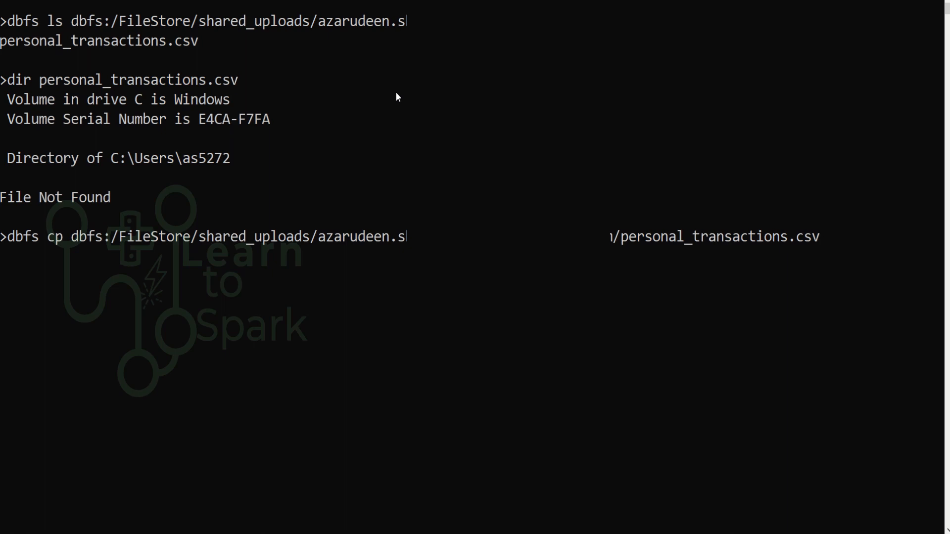
key("ctrl+v")
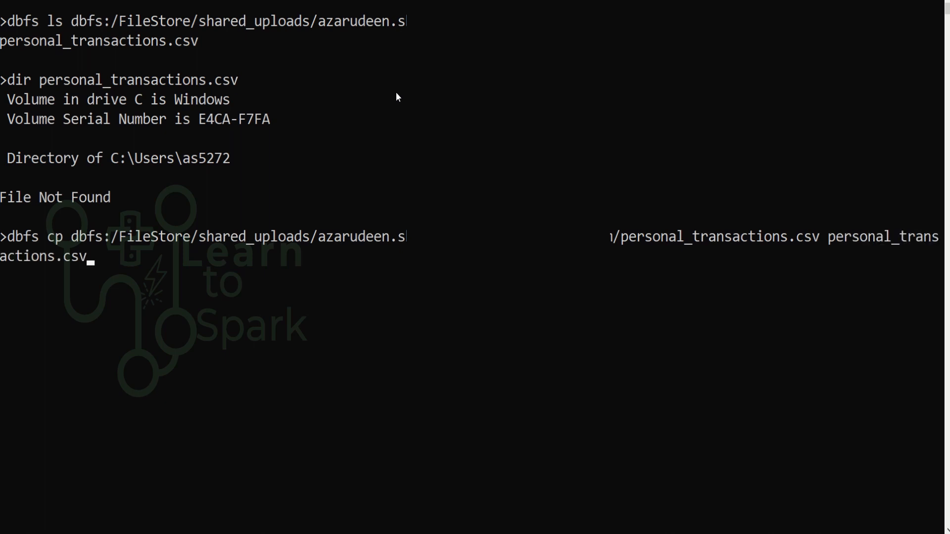
key("Return")
Run dir personal_transactions.csv again after the copy and highlight the file's size in the listing
key("Up")
key("Up")
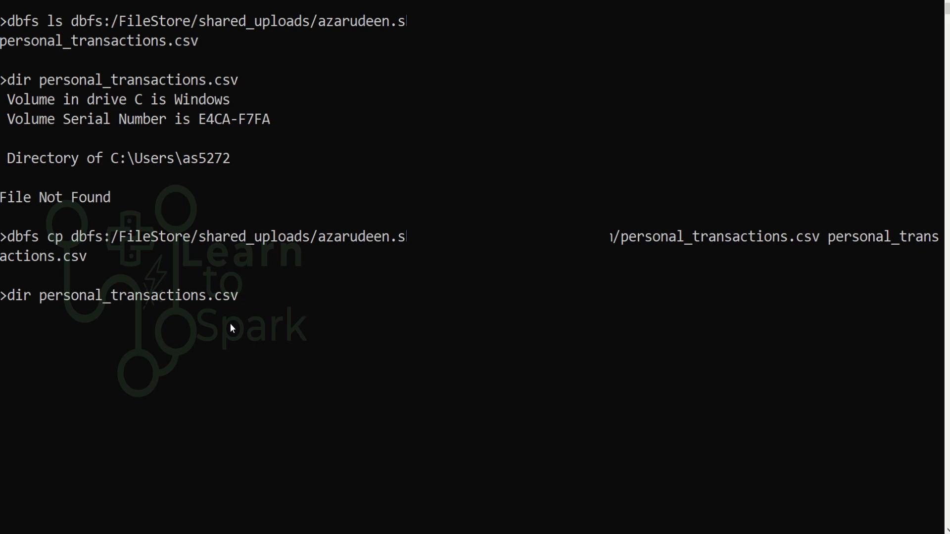
key("Return")
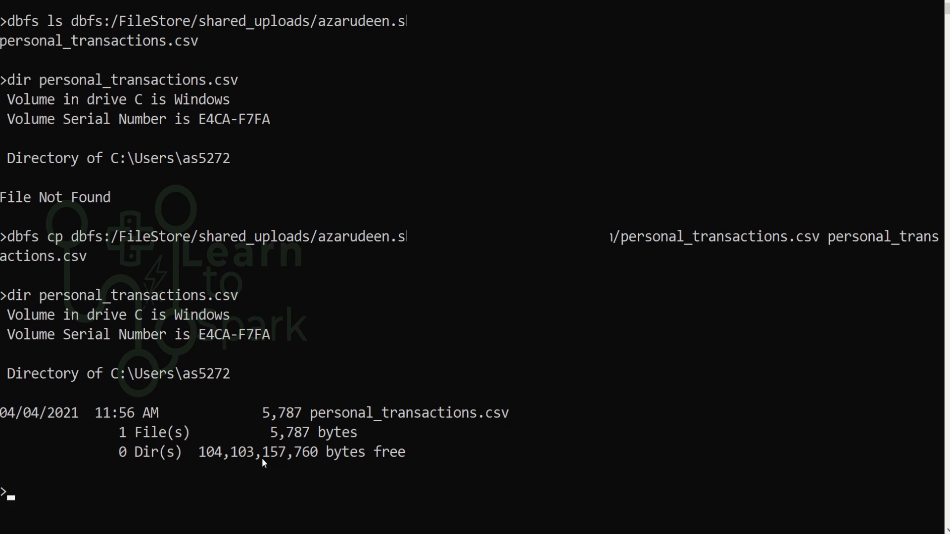
left_click_drag(260, 420, 306, 414)
left_click(449, 451)
left_click(409, 474)
left_click(22, 497)
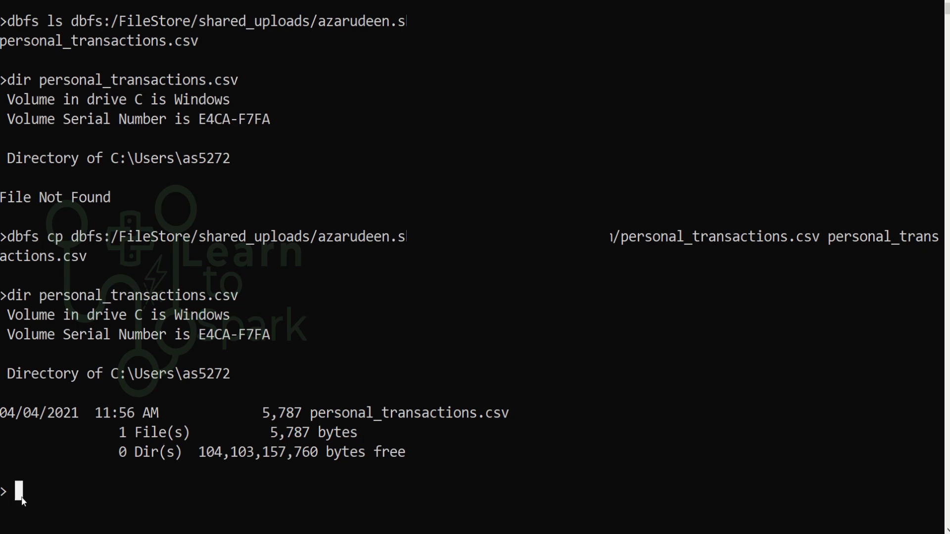